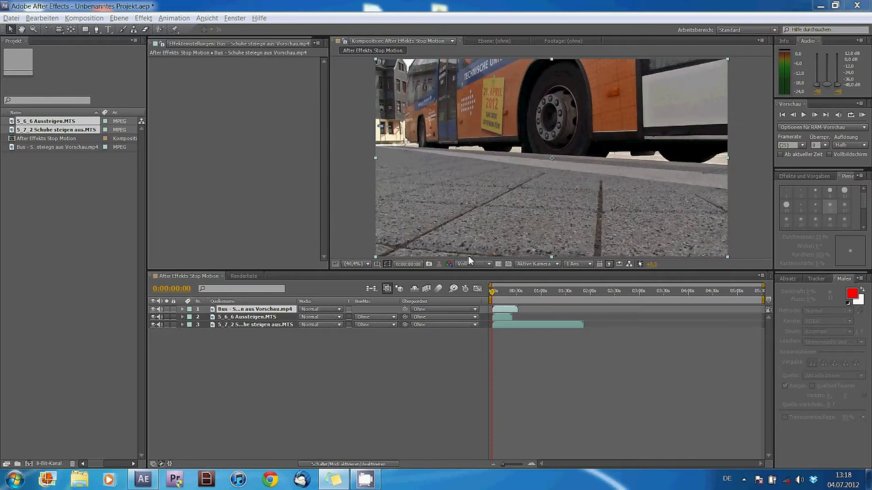
- Play a RAM preview of the finished bus clip in the composition and stop it
left_click(862, 116)
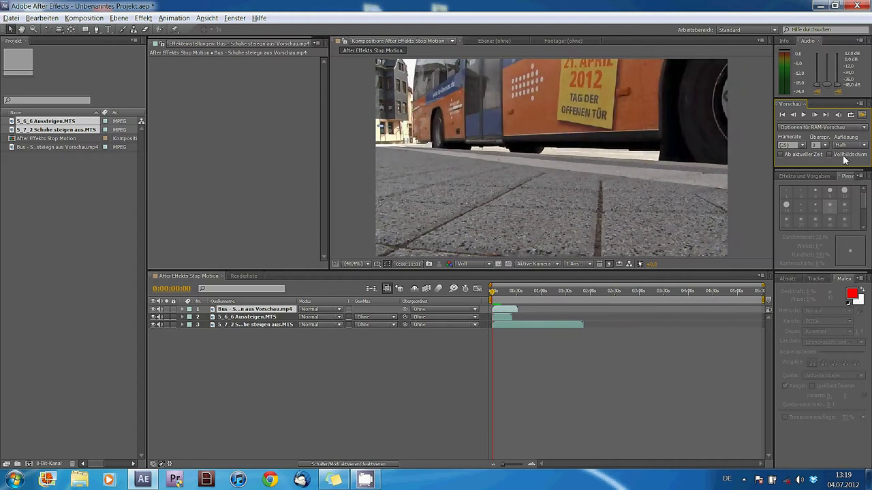
left_click(861, 117)
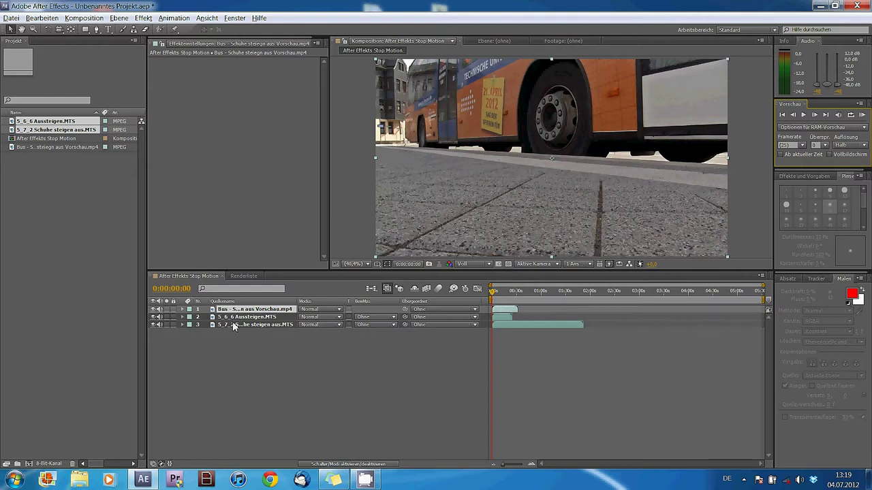
- Hide the bus preview layer and the 5_6_6 Aussteigen.MTS layer, scrubbing through the footage uncovered beneath each one
left_click(157, 314)
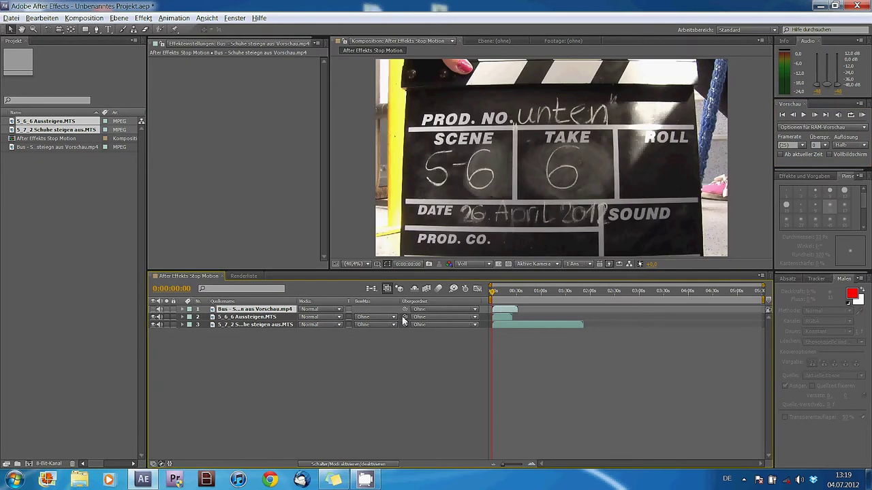
mouse_move(495, 293)
left_mouse_down()
mouse_move(508, 302)
mouse_move(498, 304)
left_mouse_up()
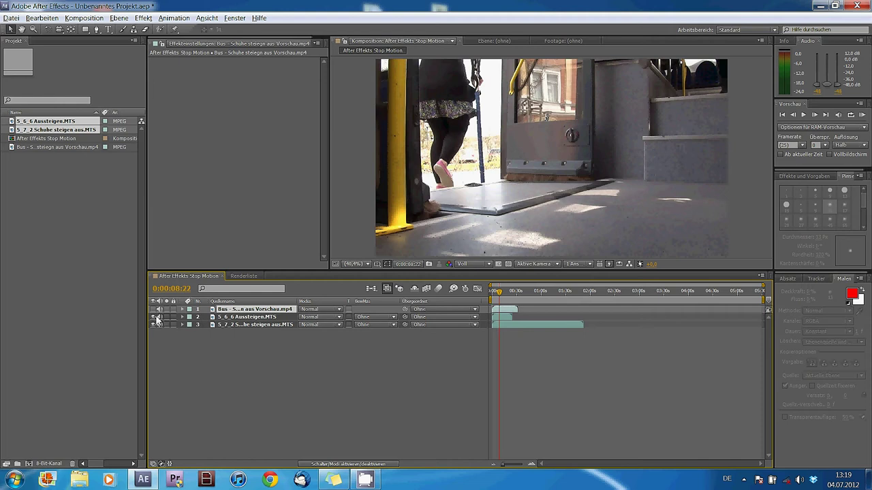
left_click(153, 317)
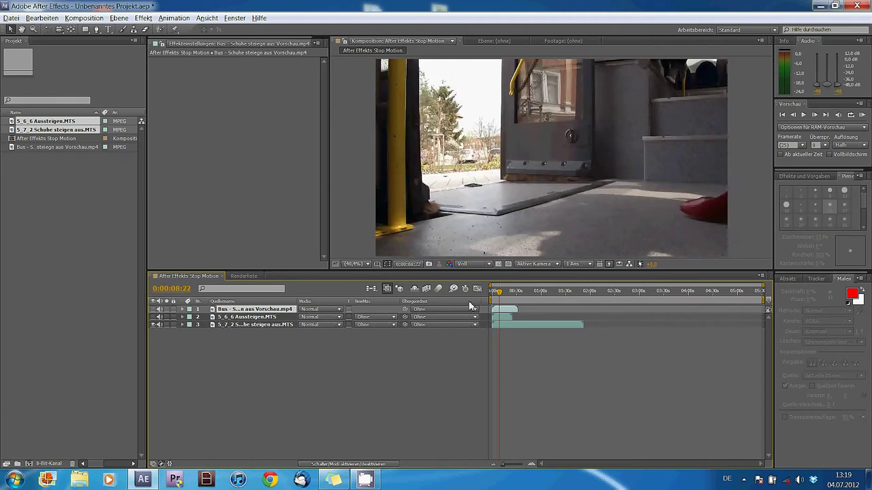
left_click_drag(500, 294, 529, 297)
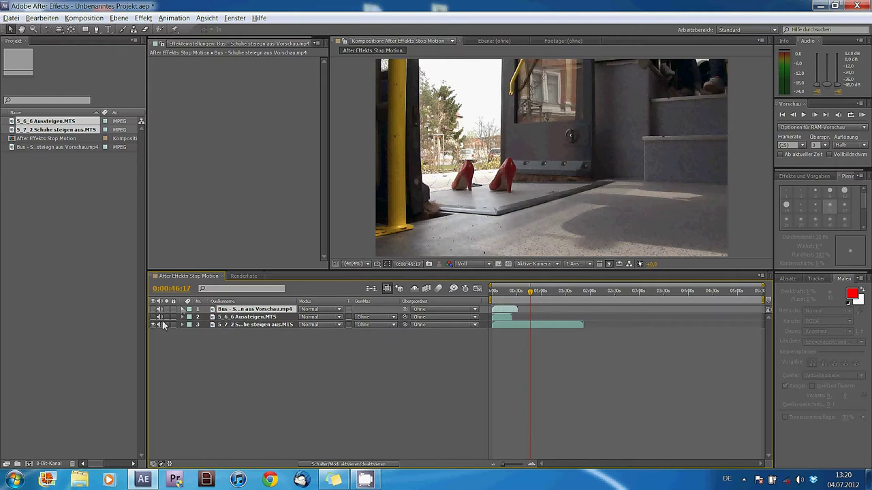
left_click(243, 317)
left_click(246, 310)
left_click(153, 309)
left_click(152, 317)
- Save the frame at 0:00:09:11 as layered Photoshop file "After Effekts Stop Motion 1" in the After Effekts Stop Motion Tutorial folder
left_click_drag(521, 300, 499, 298)
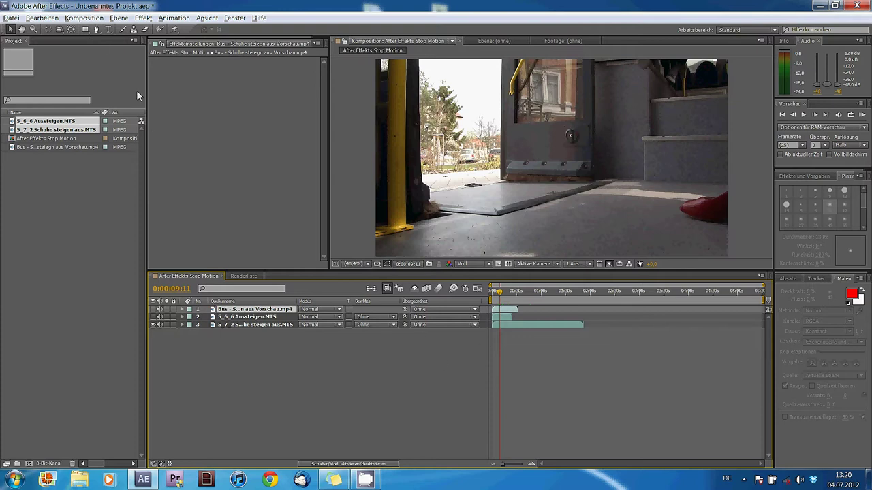
left_click(88, 20)
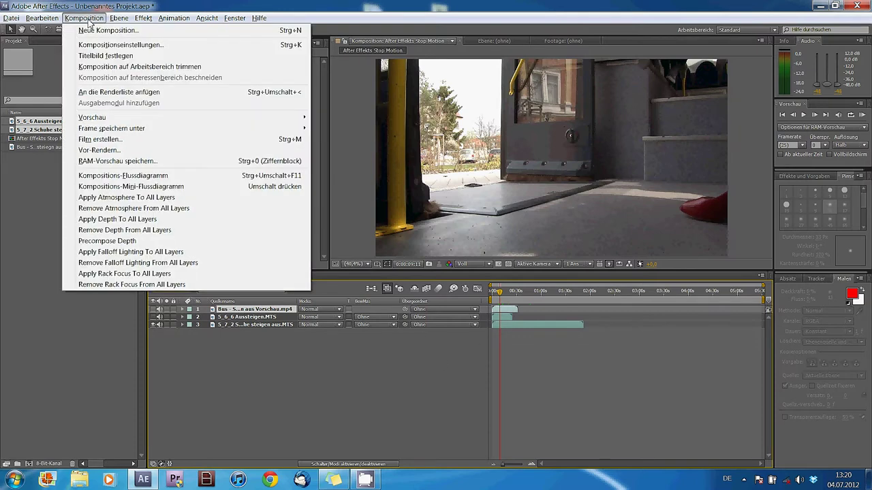
mouse_move(143, 132)
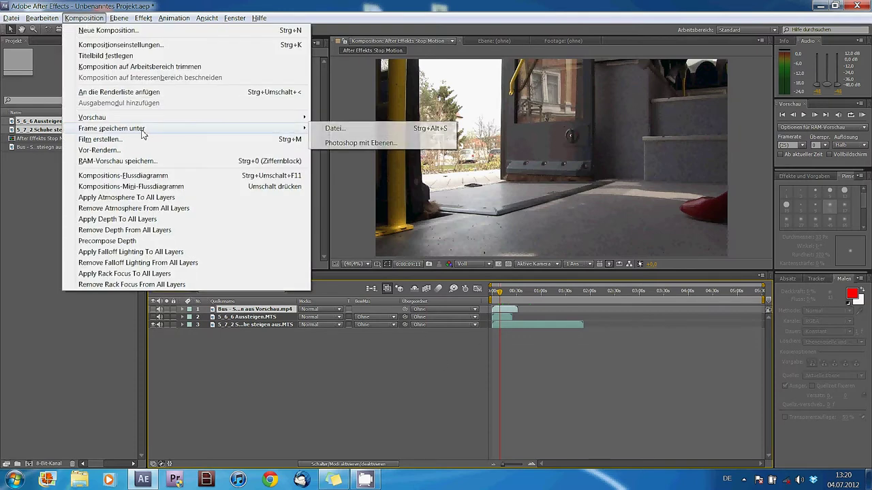
left_click(357, 144)
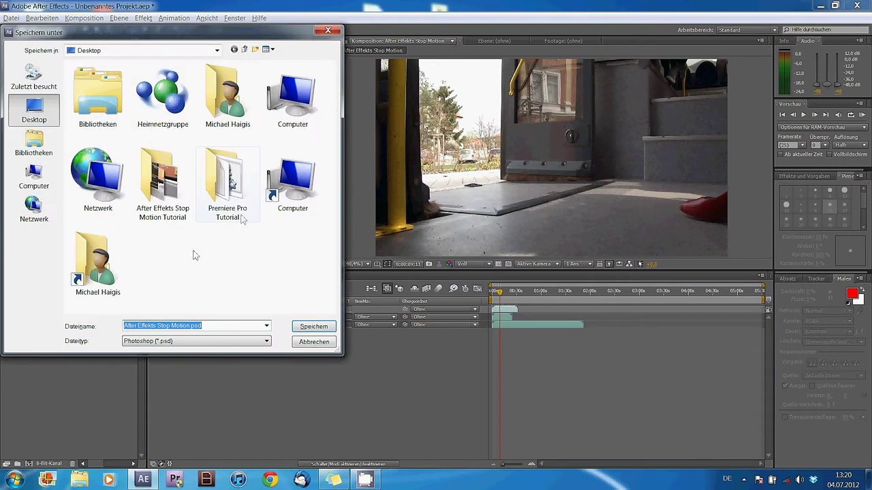
left_click(171, 189)
double_click(170, 189)
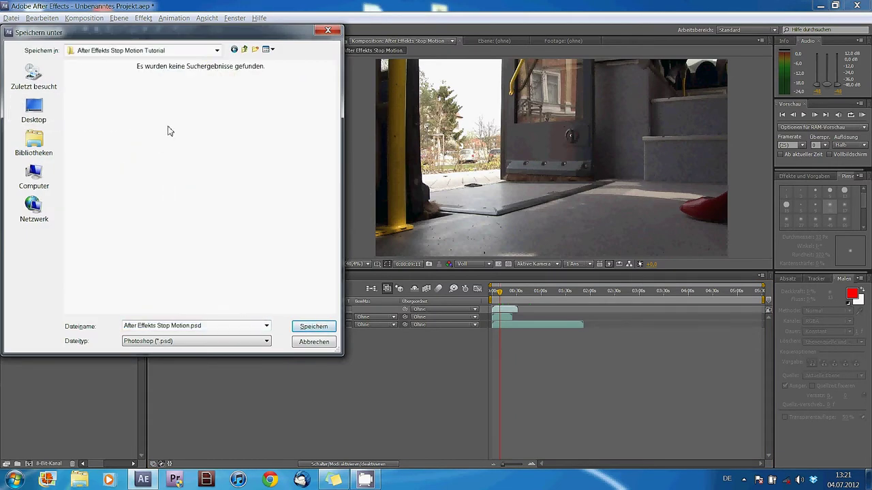
left_click(190, 329)
left_click(190, 328)
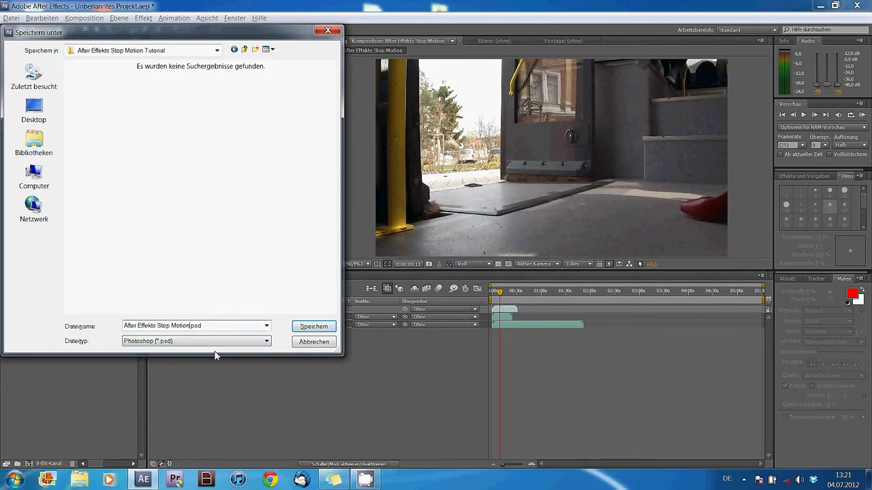
type("1")
left_click(313, 327)
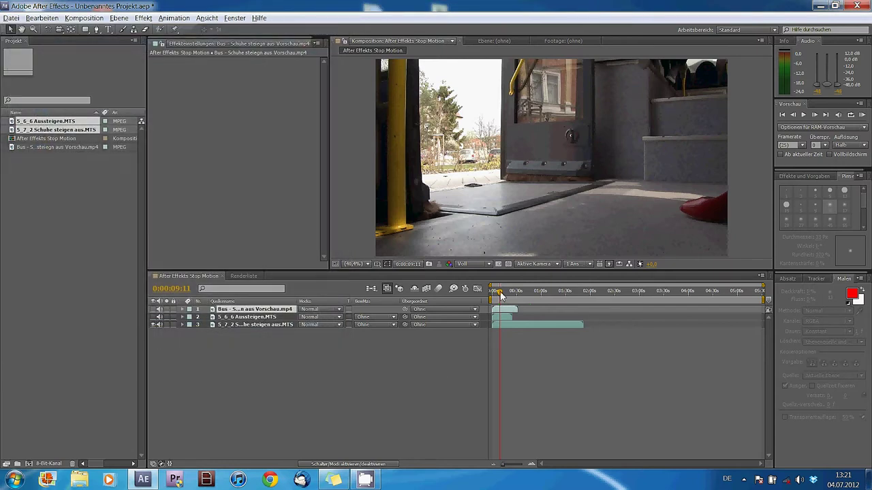
- Save the frame at 0:00:15:00, with the front red shoe standing alone, as layered Photoshop file "After Effekts Stop Motion 2"
left_click_drag(501, 294, 505, 295)
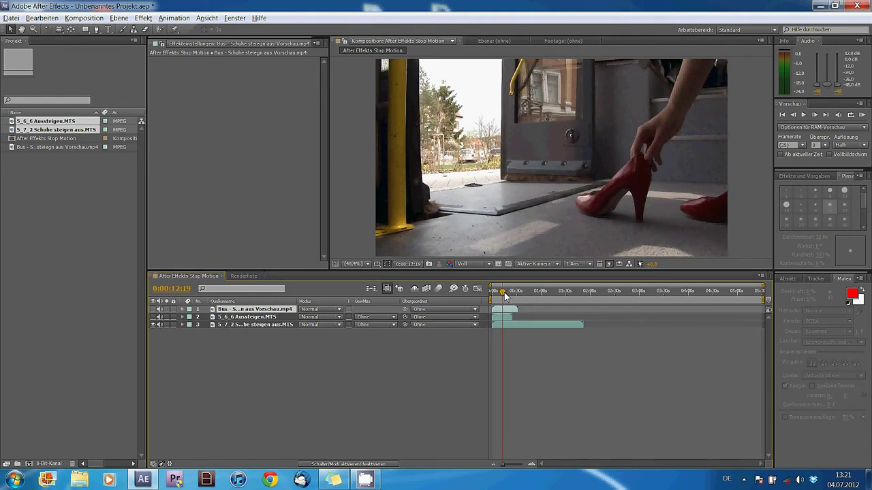
left_click_drag(505, 295, 506, 296)
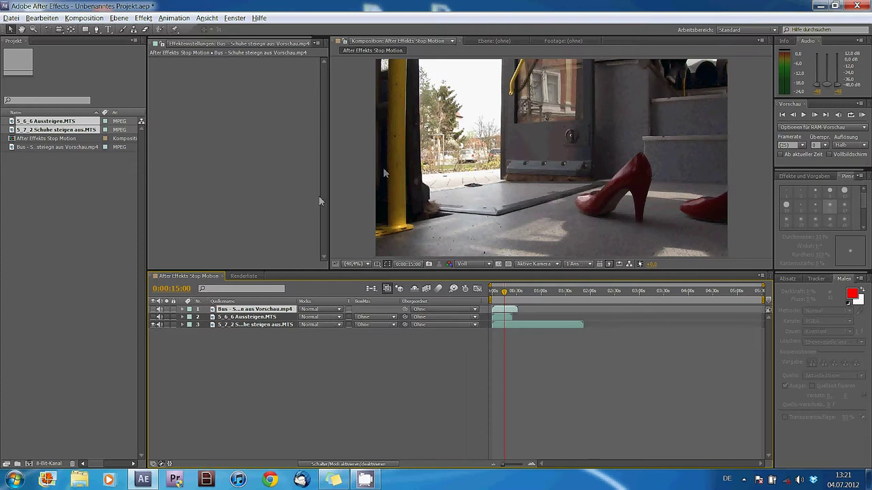
left_click(84, 17)
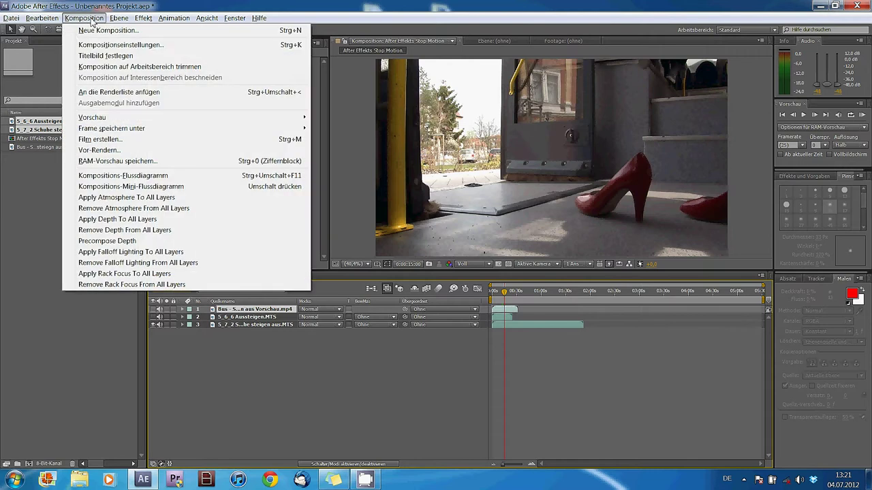
mouse_move(173, 130)
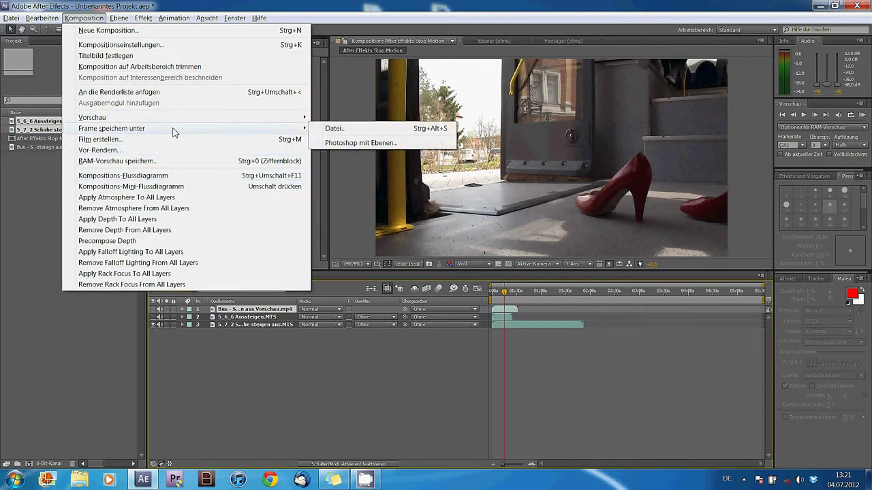
left_click(329, 143)
left_click(97, 101)
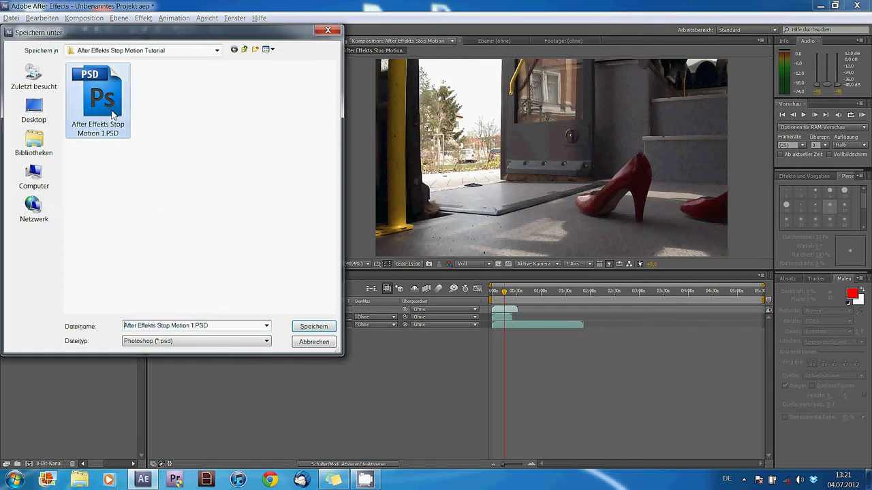
left_click(194, 326)
double_click(193, 327)
type("2")
left_click(314, 327)
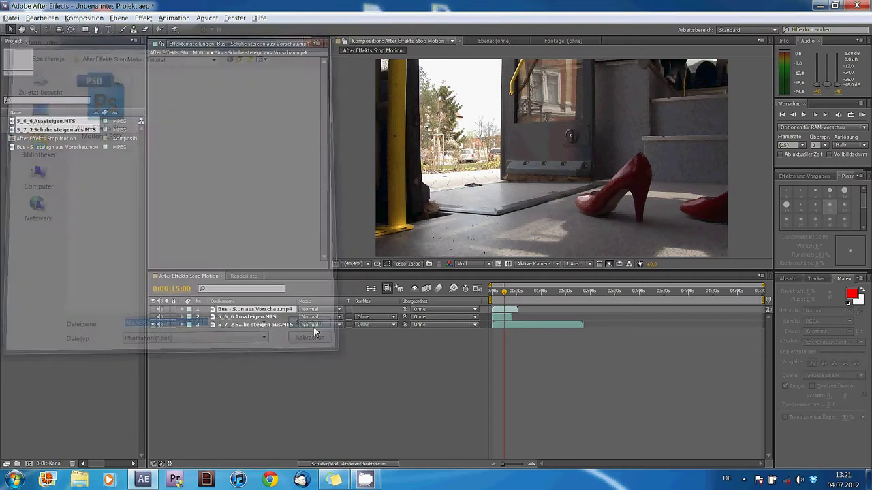
- Set the current time to 0:00:20:05 and delete the 5_7_2 Schuhe steigen aus.MTS layer from the composition
left_click(508, 294)
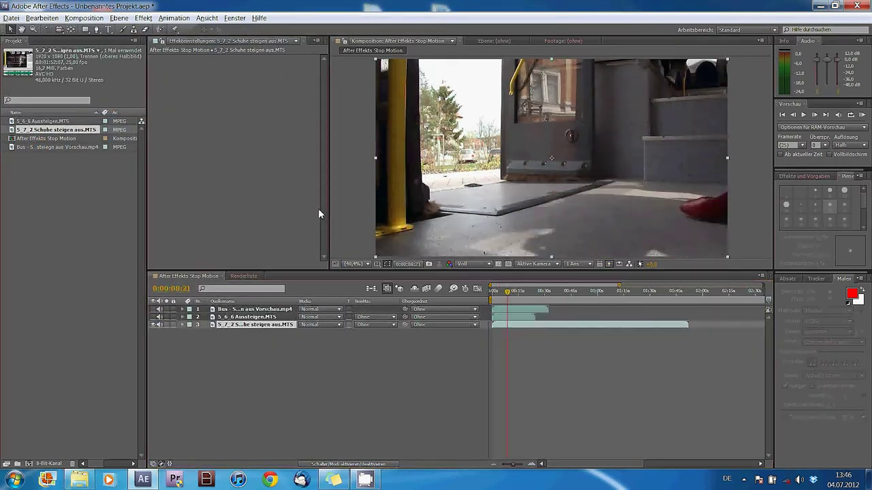
left_click(527, 294)
left_click(265, 338)
left_click(277, 325)
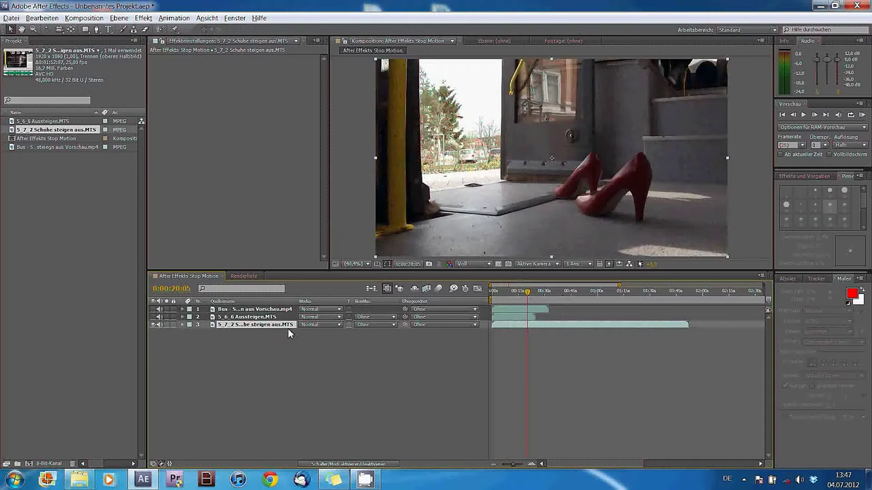
key("Delete")
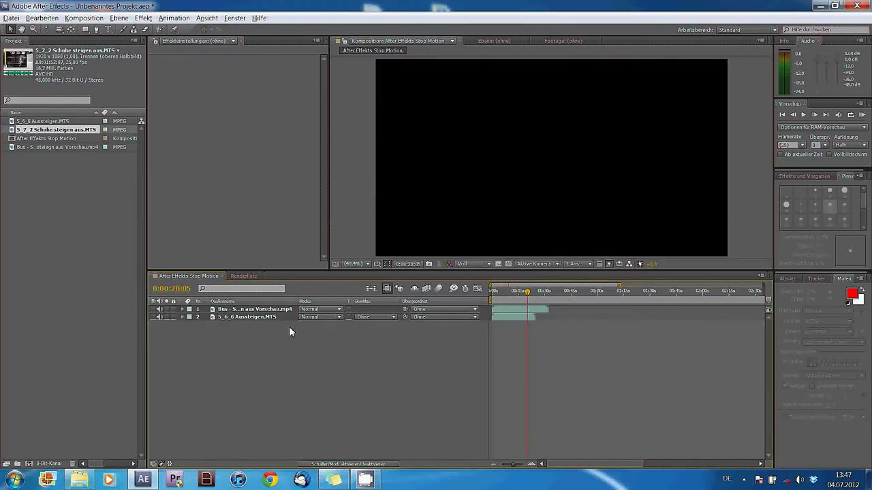
- Import After Effekts Stop Motion 1.PSD through 11.PSD as individual footage items, without the Photoshop sequence option
right_click(44, 199)
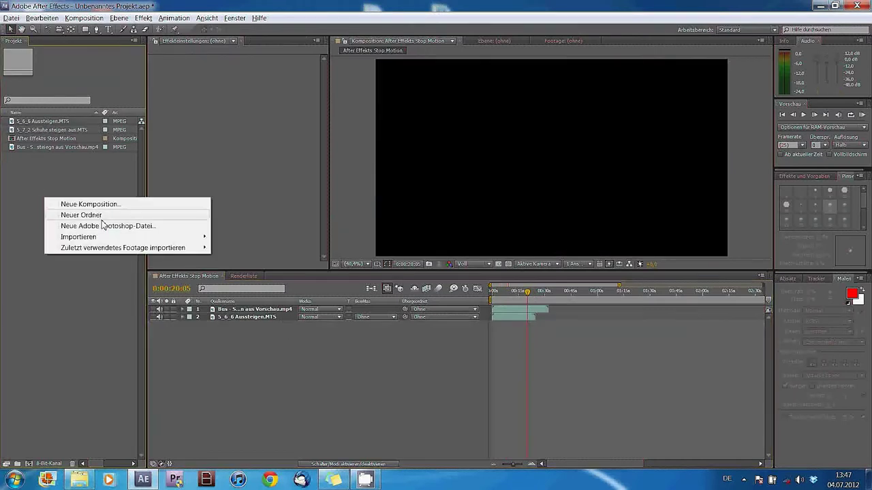
mouse_move(127, 241)
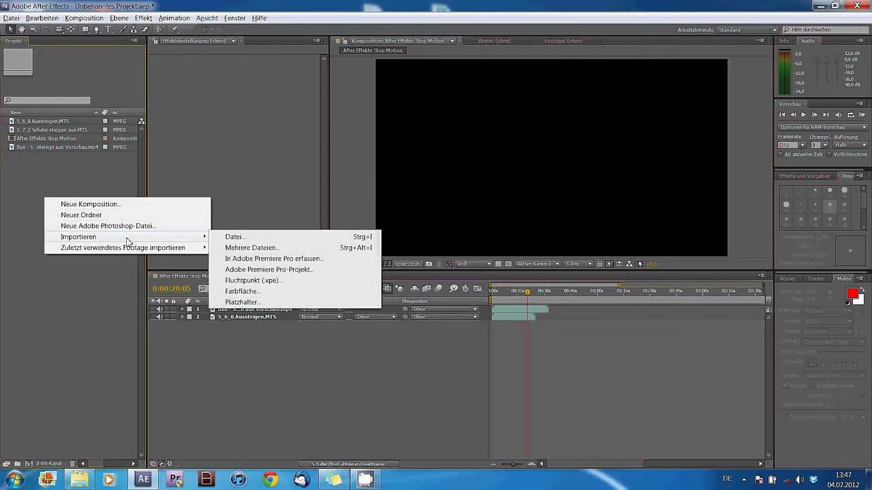
left_click(250, 238)
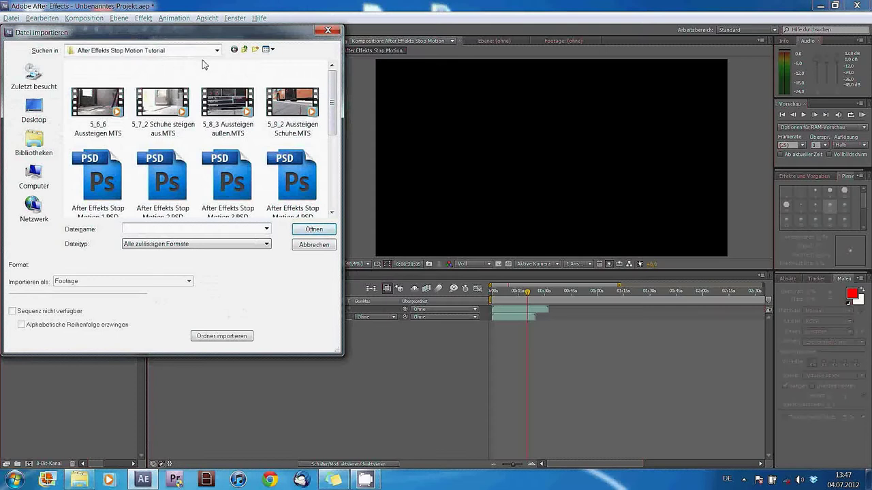
scroll(332, 109, "down", 2)
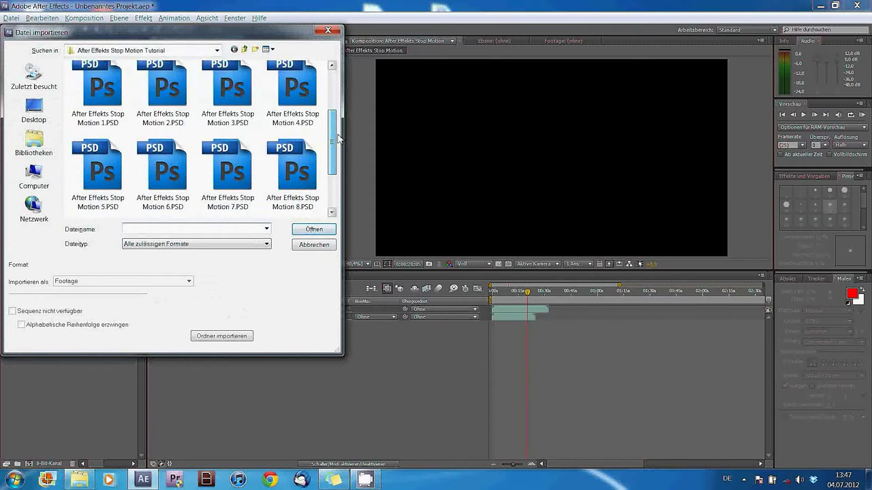
left_click(100, 109)
scroll(232, 177, "down", 2)
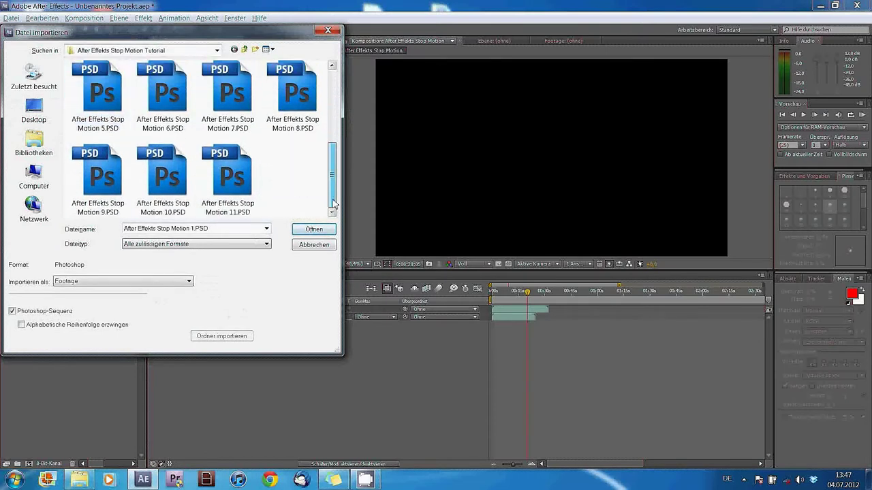
left_click(235, 189, "shift")
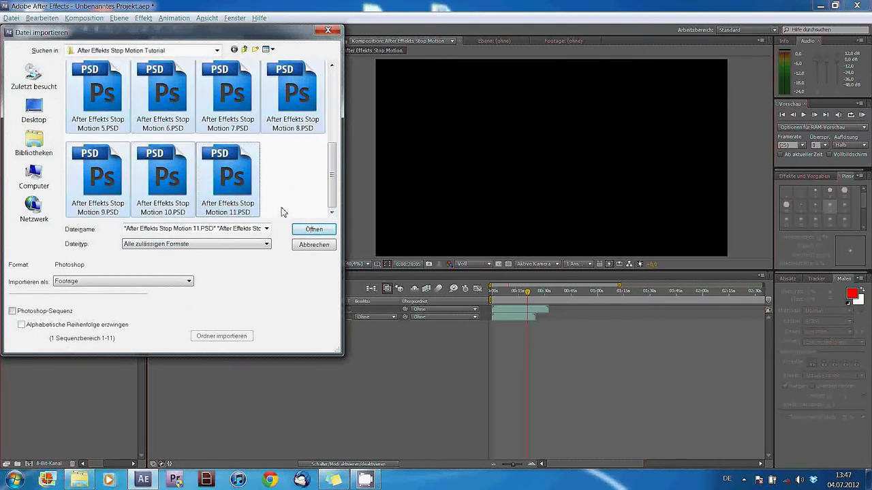
left_click(314, 229)
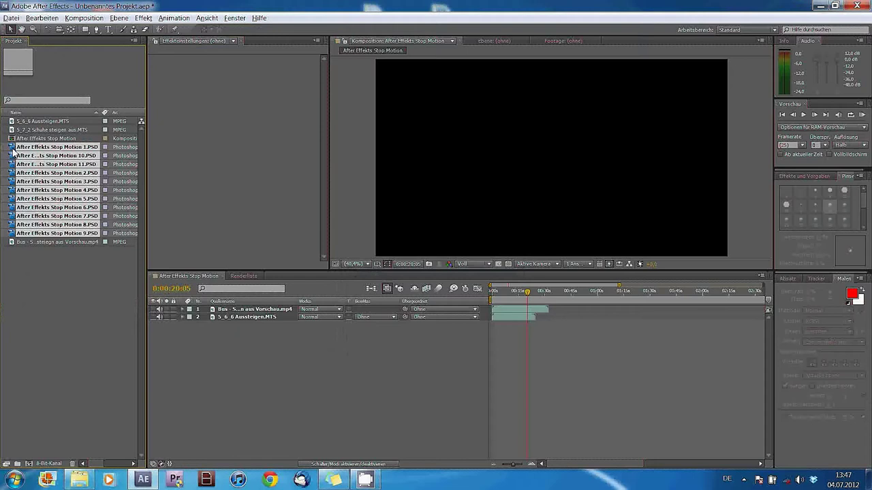
- Add all eleven imported PSD stills to the composition beneath the 5_6_6 Aussteigen.MTS layer and deselect them
left_click_drag(13, 151, 167, 350)
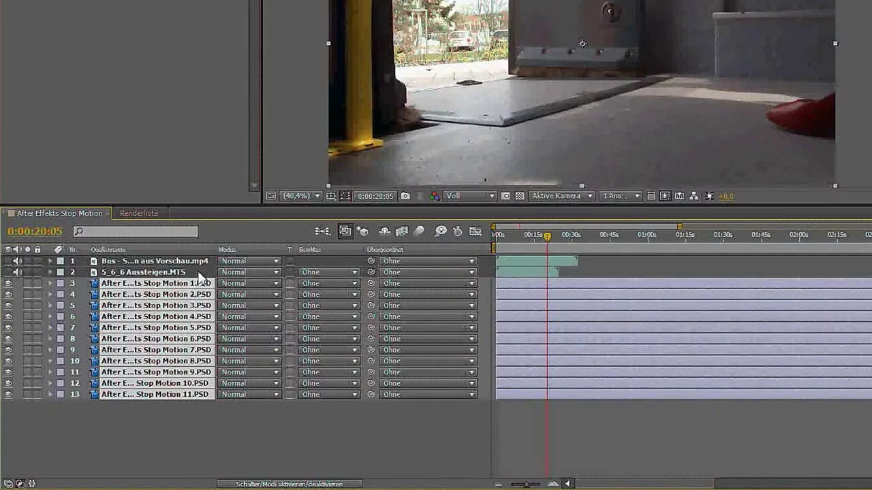
left_click(190, 436)
- Show the 5_6_6 Aussteigen.MTS layer, place it beneath all PSD layers and set the current time to 0:00:12:17
left_click(8, 272)
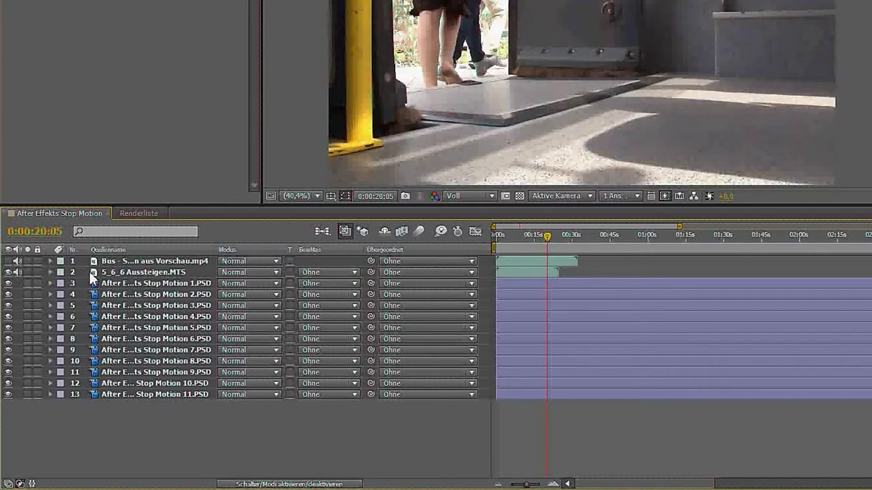
left_click(535, 235)
left_click_drag(530, 235, 524, 235)
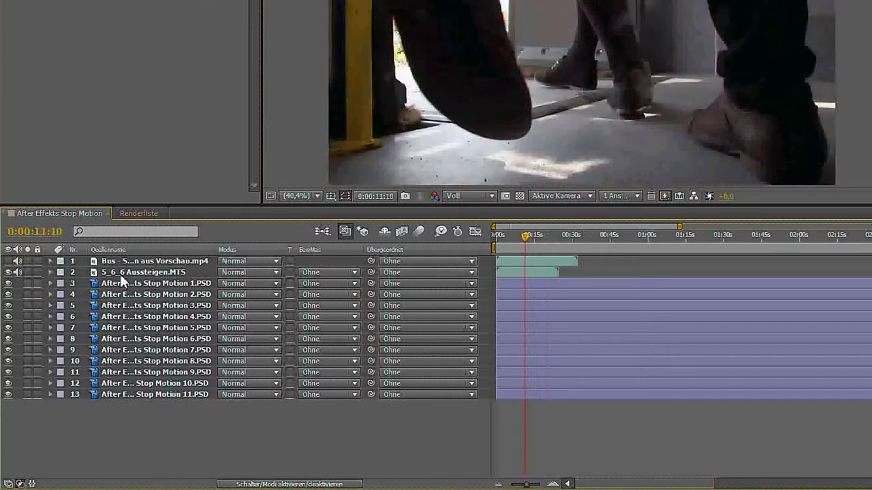
left_click_drag(108, 273, 105, 406)
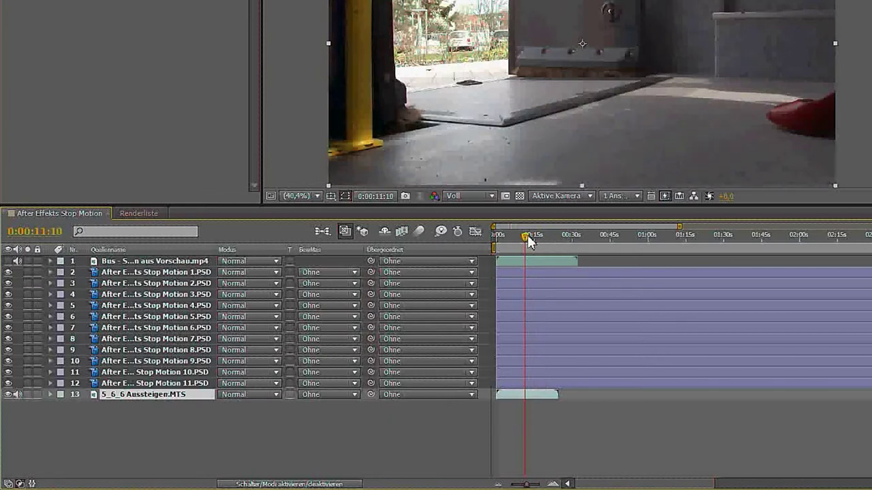
mouse_move(528, 238)
left_mouse_down()
mouse_move(516, 238)
mouse_move(533, 238)
left_mouse_up()
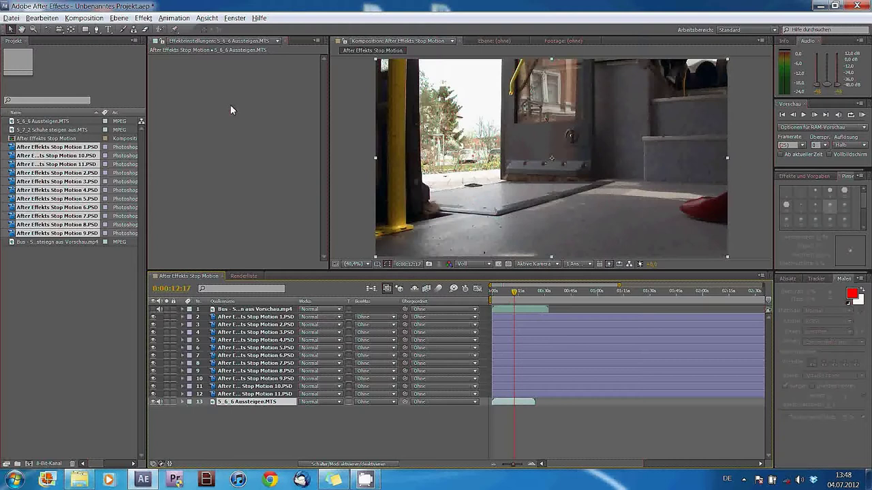
- Select the After Effekts Stop Motion 1.PSD layer and hide the Stop Motion 2.PSD through 11.PSD layers
left_click(98, 30)
left_click(156, 318)
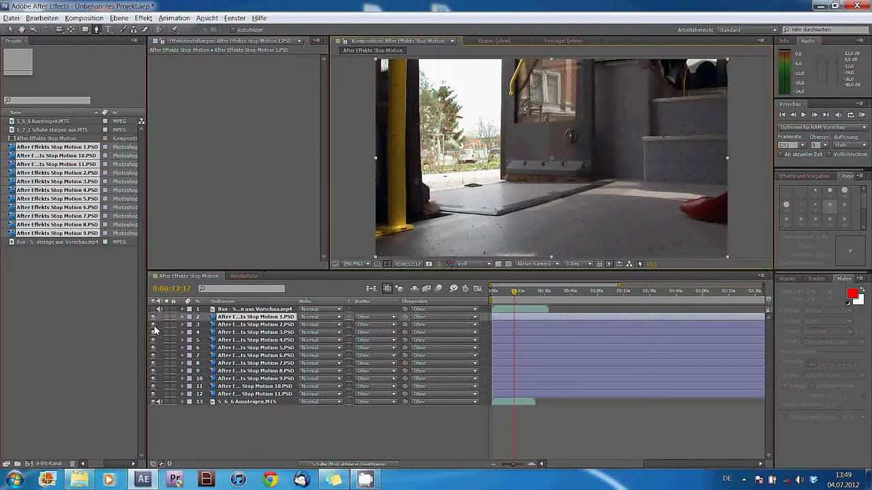
left_click_drag(154, 338, 156, 399)
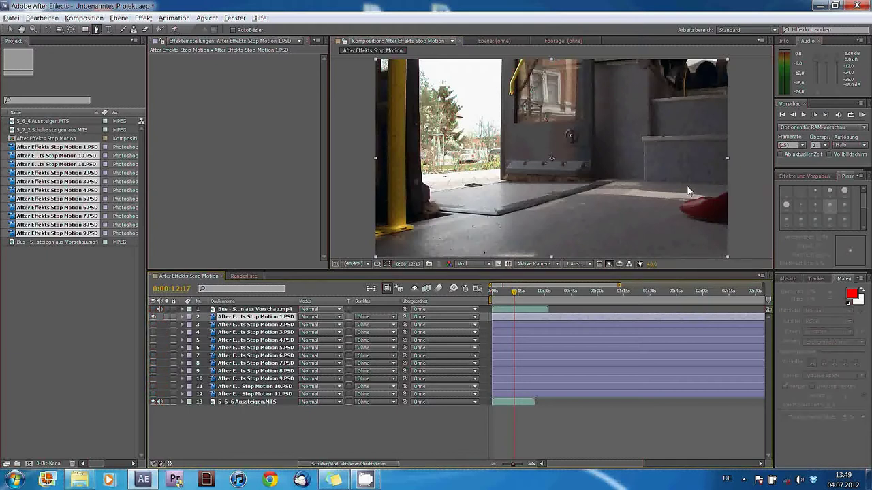
- Draw a closed Pen tool mask around the red shoe tip on the After Effekts Stop Motion 1.PSD layer and deselect the layer
left_click(665, 201)
left_click(690, 183)
left_click(717, 177)
left_click(719, 235)
left_click(665, 201)
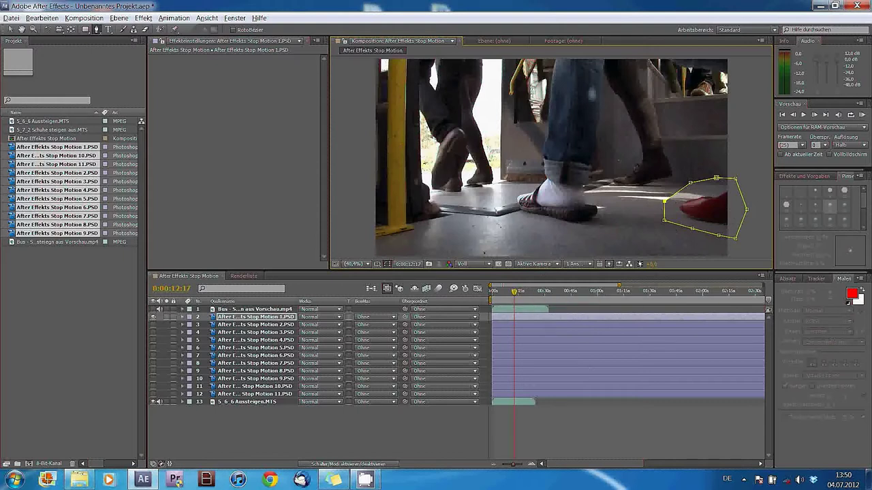
left_click(584, 410)
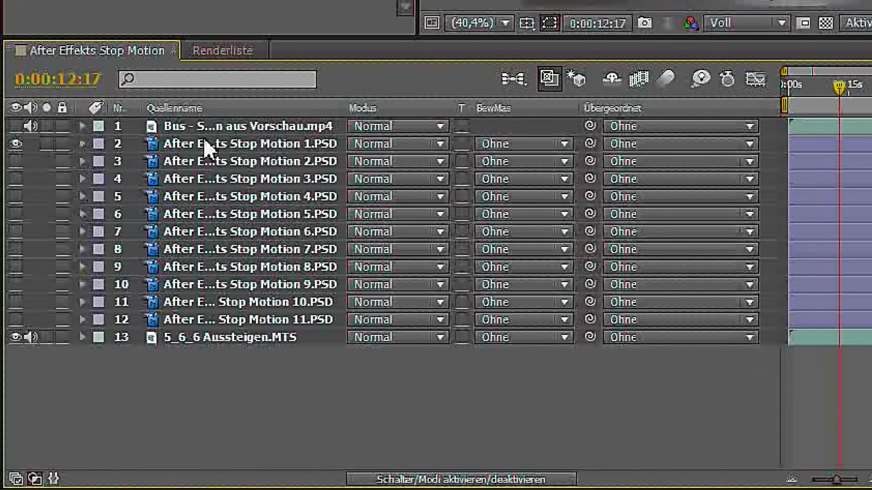
- Set the mask feather (Weiche Maskenkante) of Maske 1 on After Effekts Stop Motion 1.PSD to about 98 pixels
left_click(203, 144)
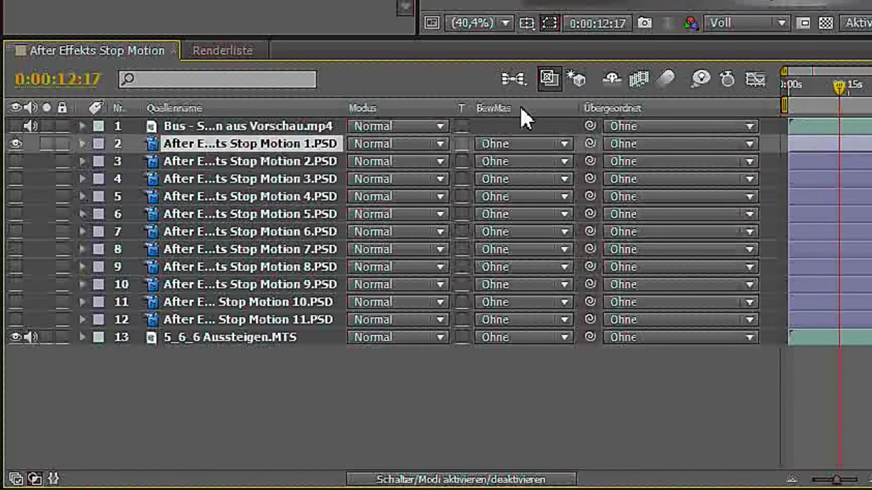
left_click(81, 144)
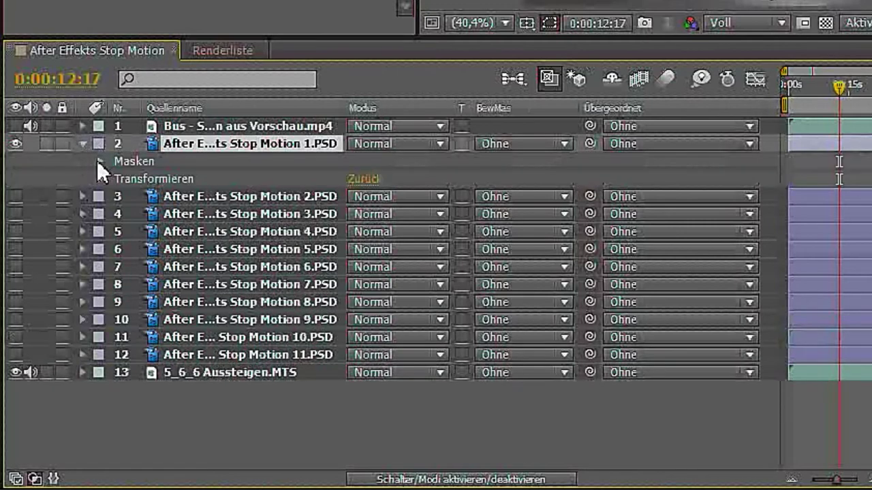
left_click(101, 161)
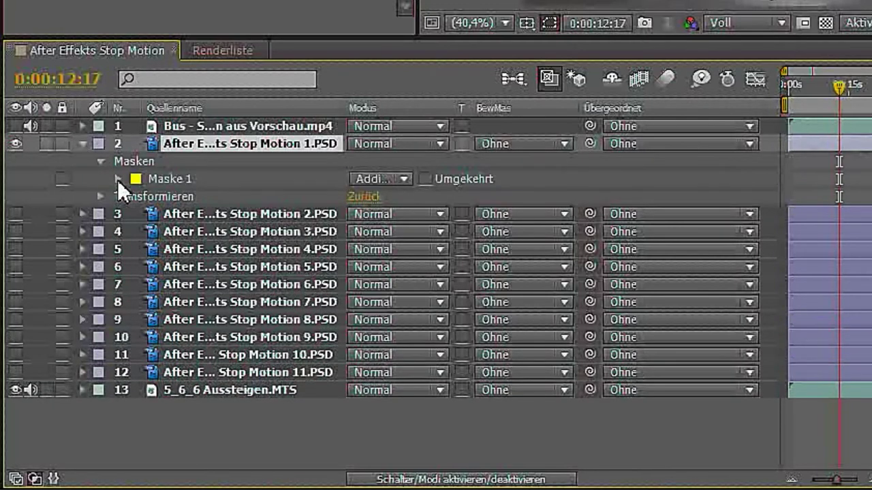
left_click(118, 179)
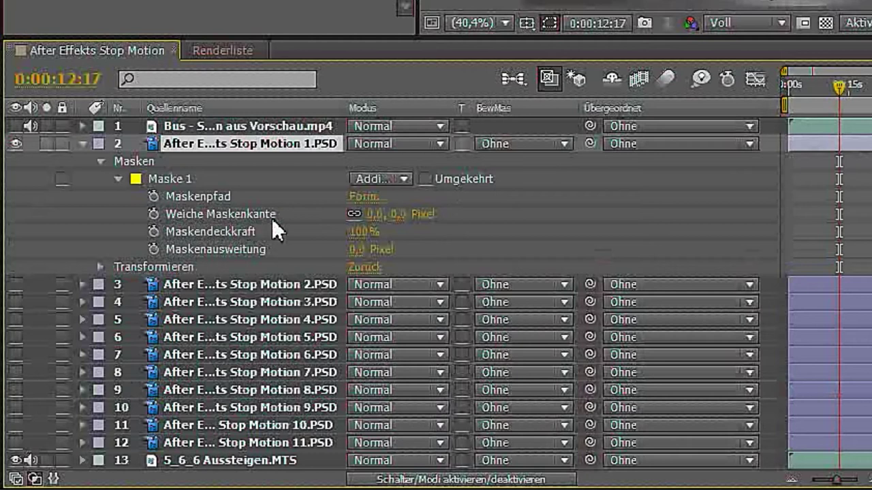
left_click_drag(380, 215, 438, 226)
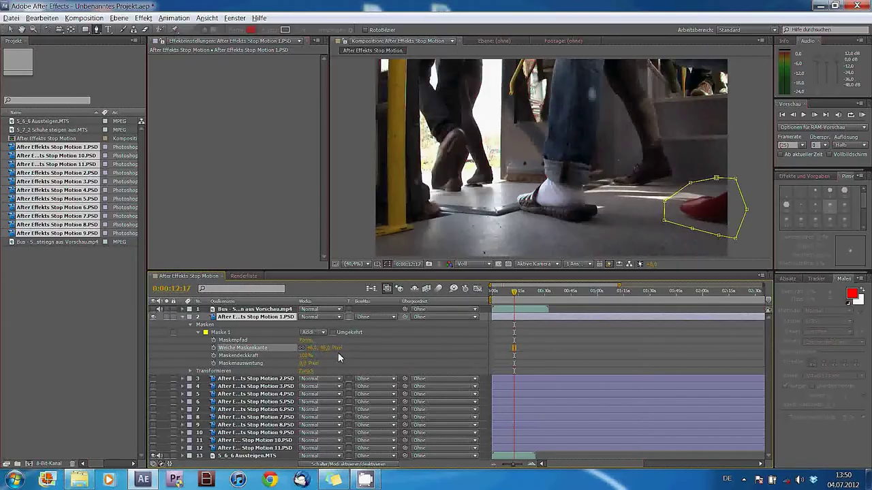
left_click_drag(342, 350, 376, 353)
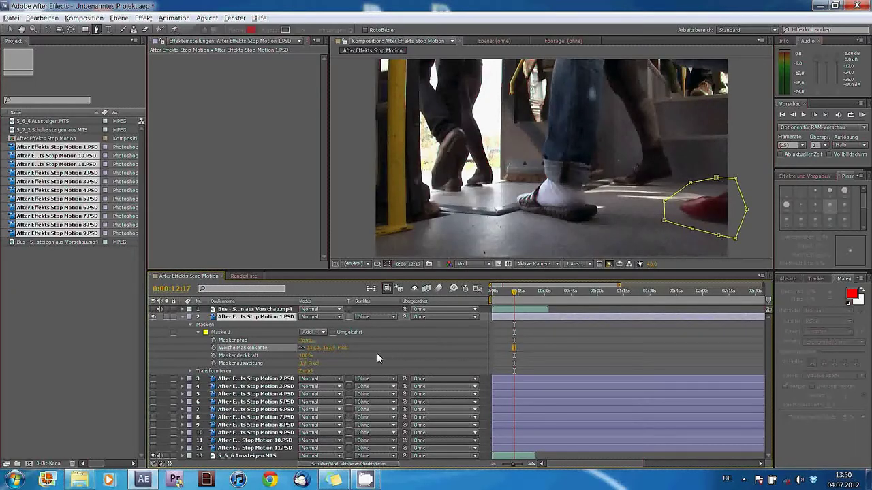
- Set the current time to 0:00:06:12 and trim the start of the After Effekts Stop Motion 1.PSD layer to it
left_click(504, 294)
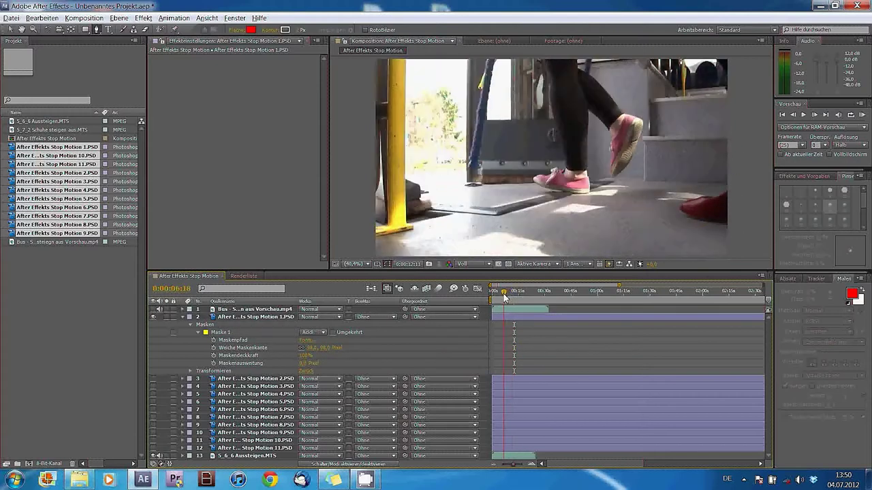
left_click(503, 294)
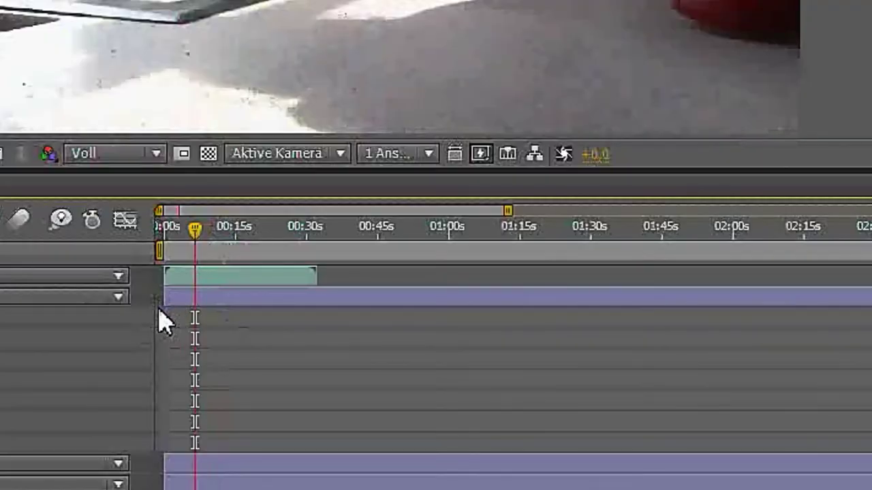
left_click(204, 297)
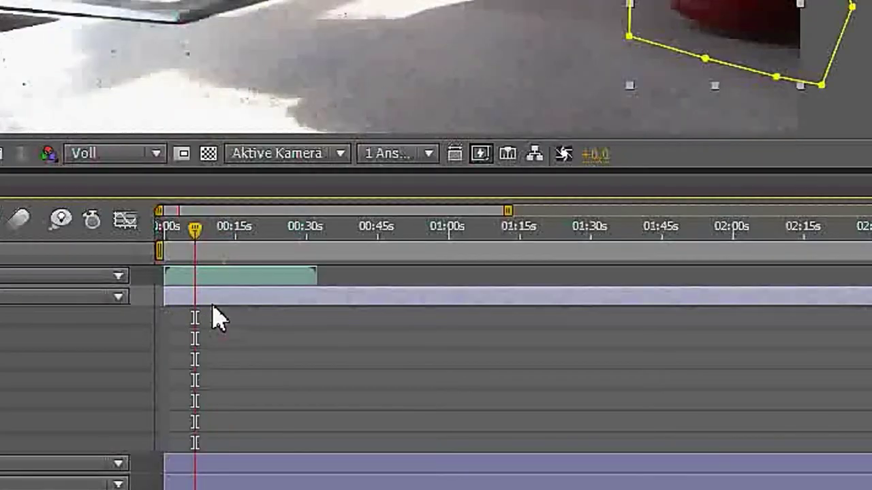
left_click_drag(168, 305, 195, 306)
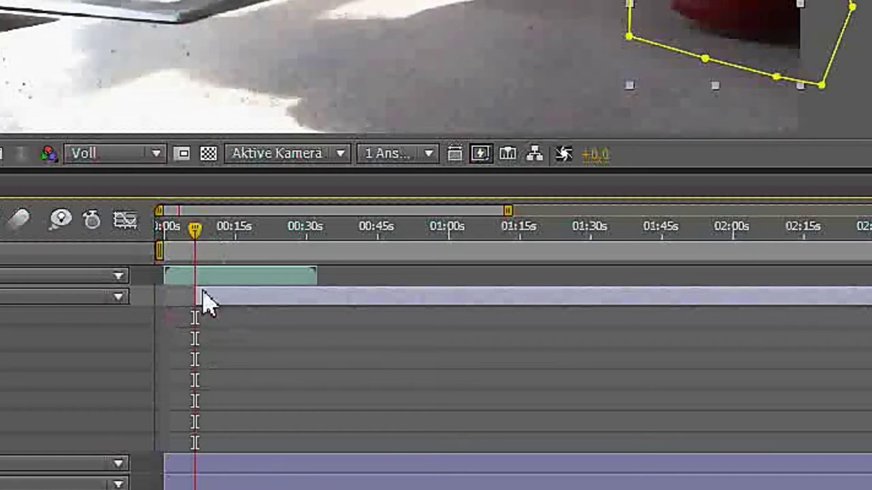
left_click(322, 410)
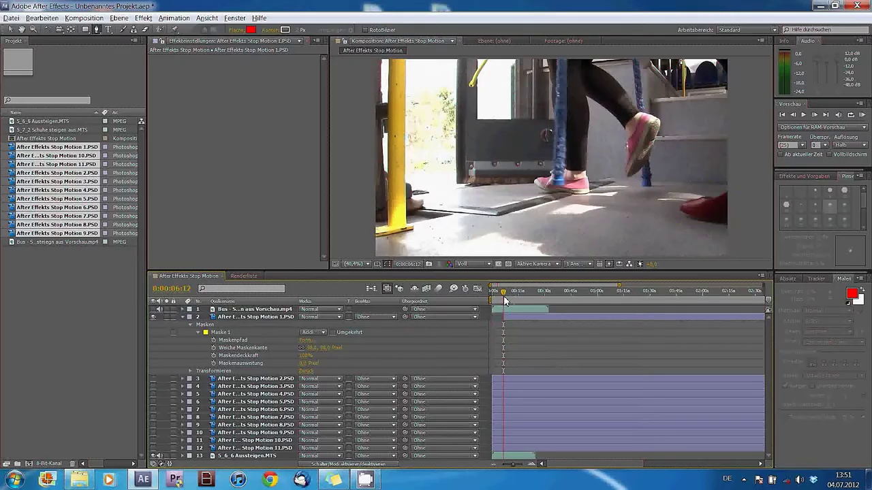
- Set the current time to 0:00:05:17, collapse and hide the Stop Motion 1.PSD layer, and show the Stop Motion 2.PSD layer
left_click_drag(504, 300, 503, 300)
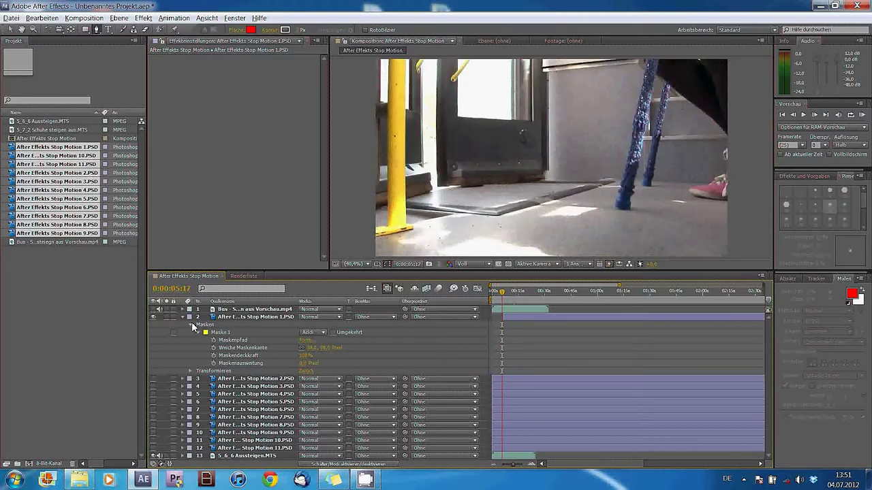
left_click(192, 326)
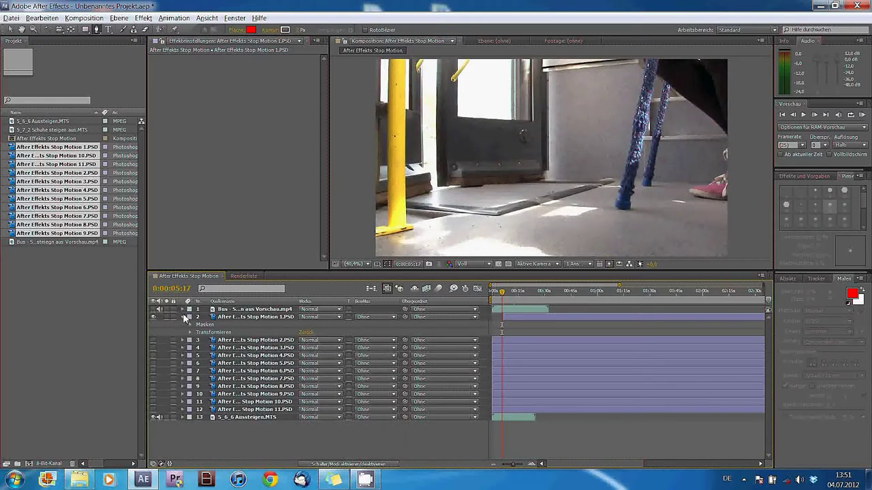
left_click(182, 317)
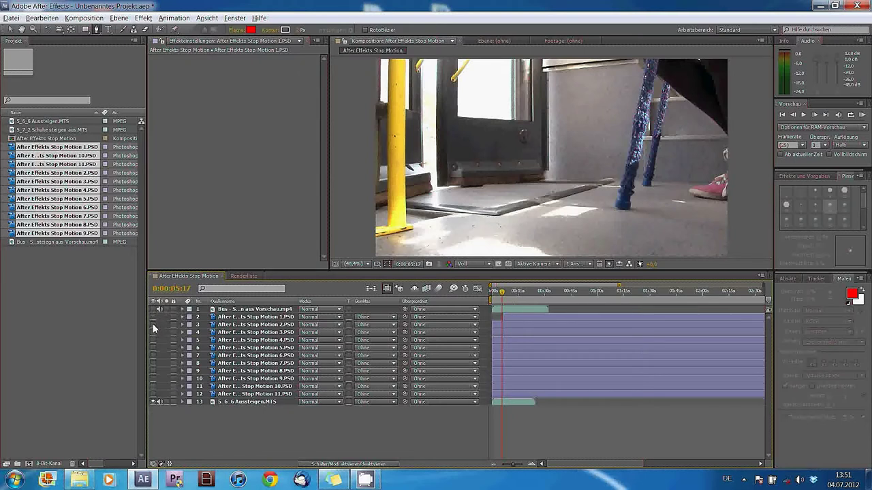
left_click(153, 325)
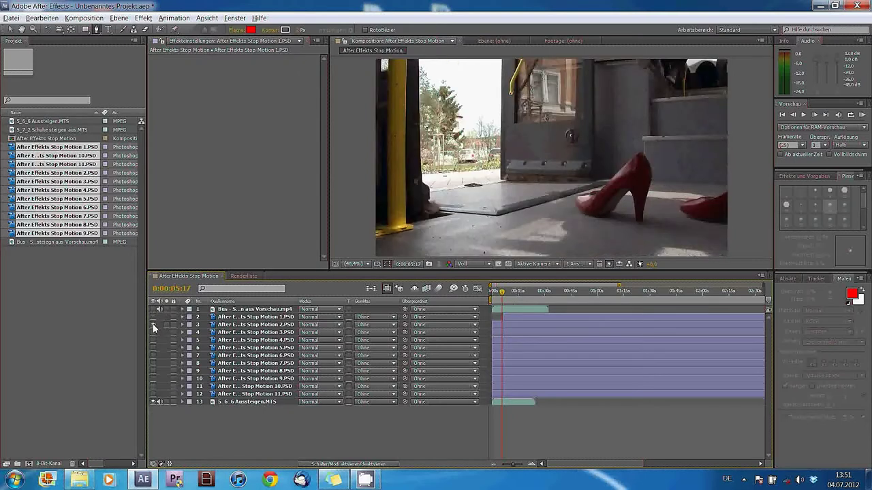
- Delete the stray shape layer and draw a closed Pen tool mask around both red shoes on After Effekts Stop Motion 2.PSD
left_click(580, 220)
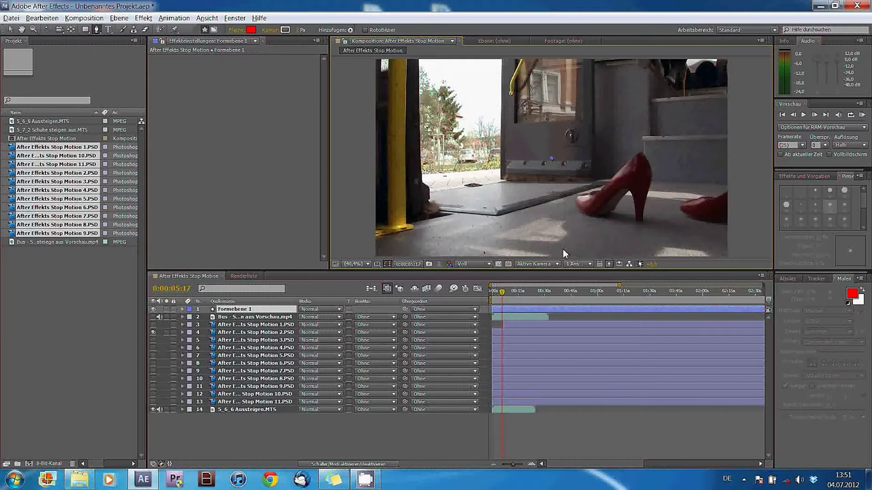
key("Delete")
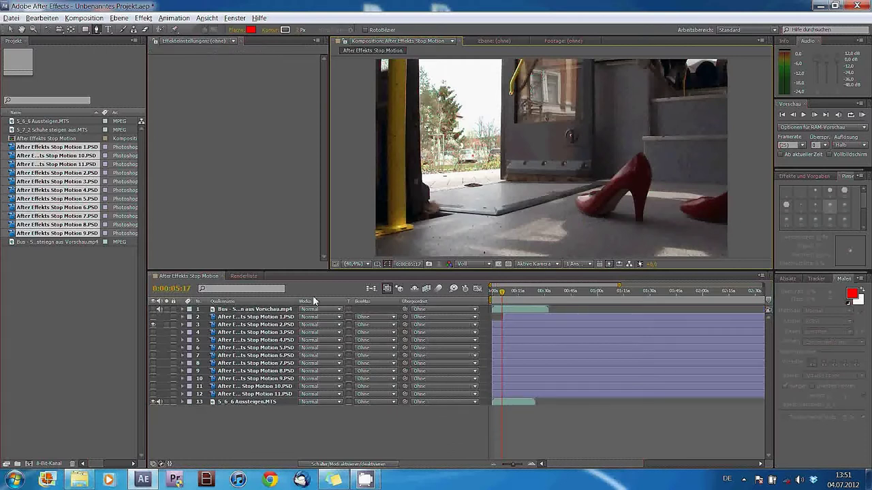
left_click(234, 326)
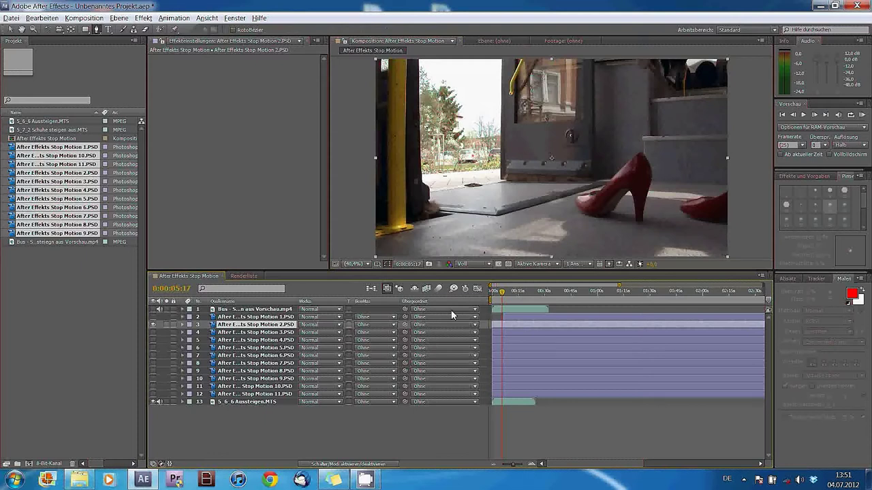
left_click(96, 30)
left_click(574, 218)
left_click(565, 201)
left_click(572, 186)
left_click(594, 172)
left_click(625, 150)
left_click(644, 143)
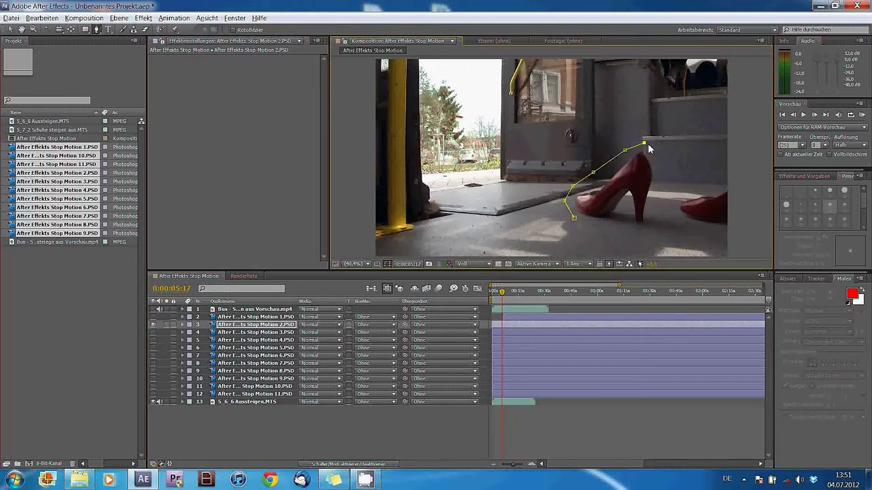
left_click(691, 173)
left_click(737, 171)
left_click(750, 203)
left_click(711, 238)
left_click(654, 236)
left_click(615, 231)
left_click(575, 218)
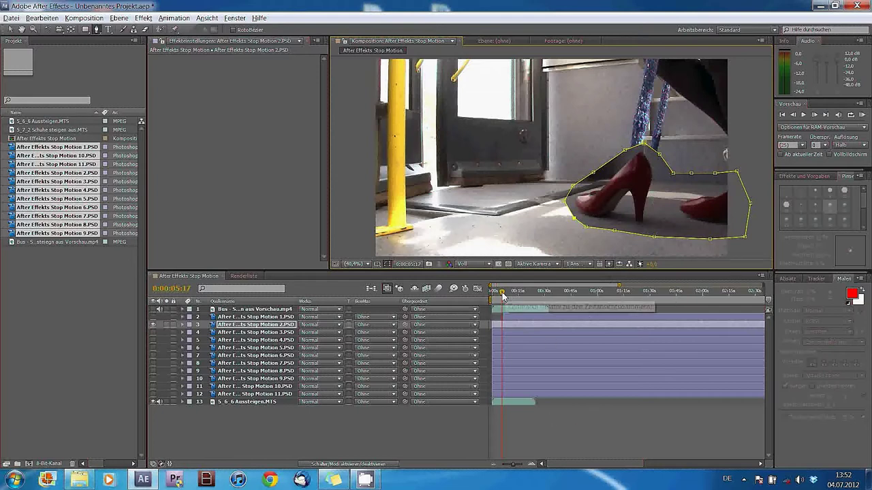
- Set the current time to 0:00:07:05 and show both the Stop Motion 1.PSD and Stop Motion 2.PSD layers
key("space")
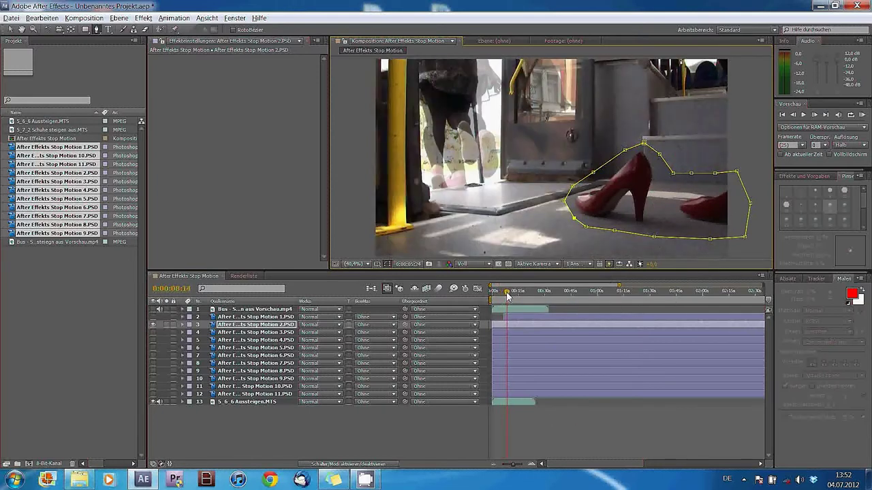
key("equal")
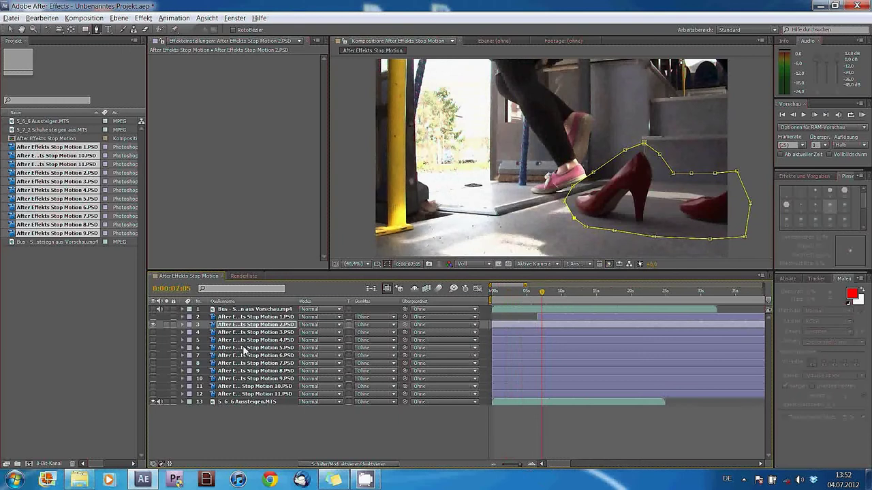
left_click(151, 324)
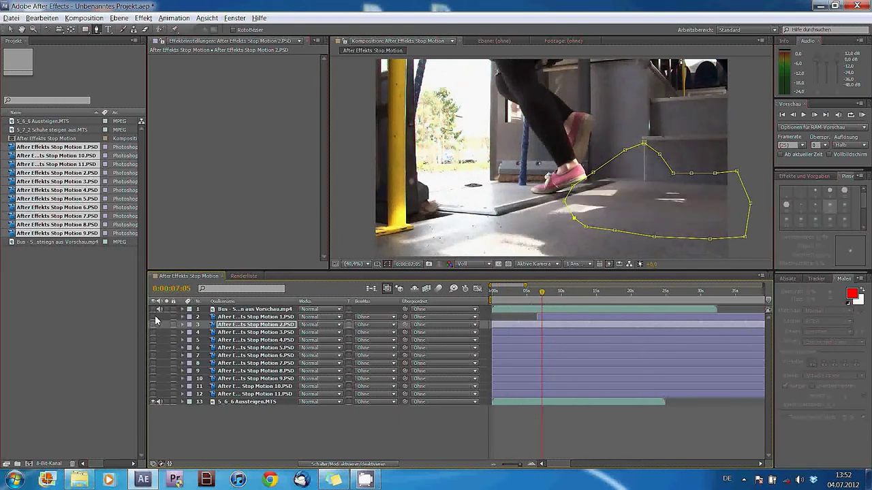
left_click(154, 317)
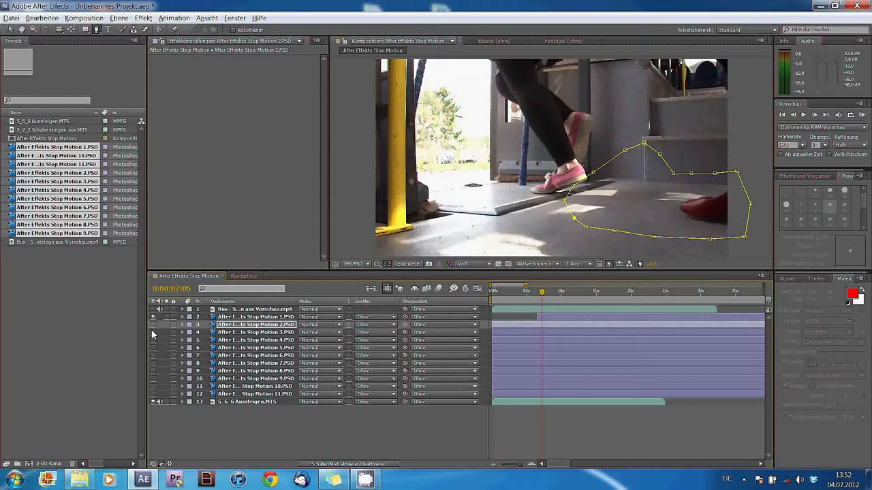
left_click(152, 325)
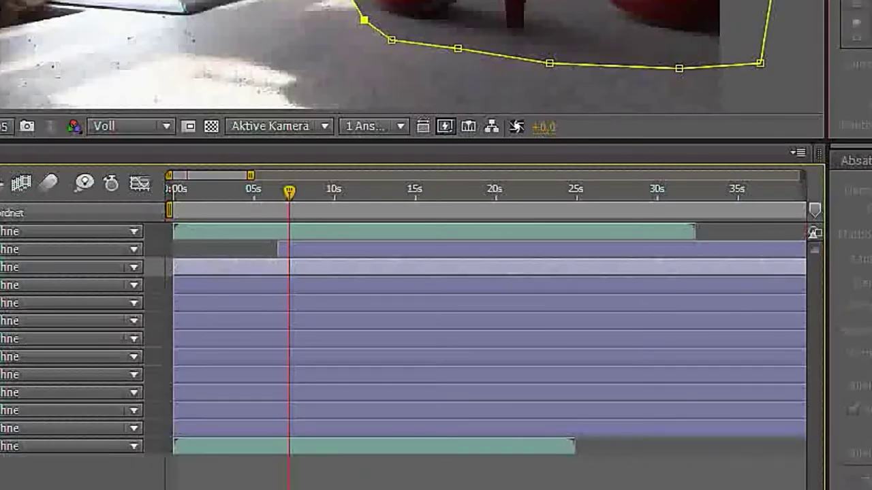
- Trim the start of Stop Motion 2.PSD and the end of Stop Motion 1.PSD to the current time of 0:00:07:05
left_click_drag(181, 266, 244, 276)
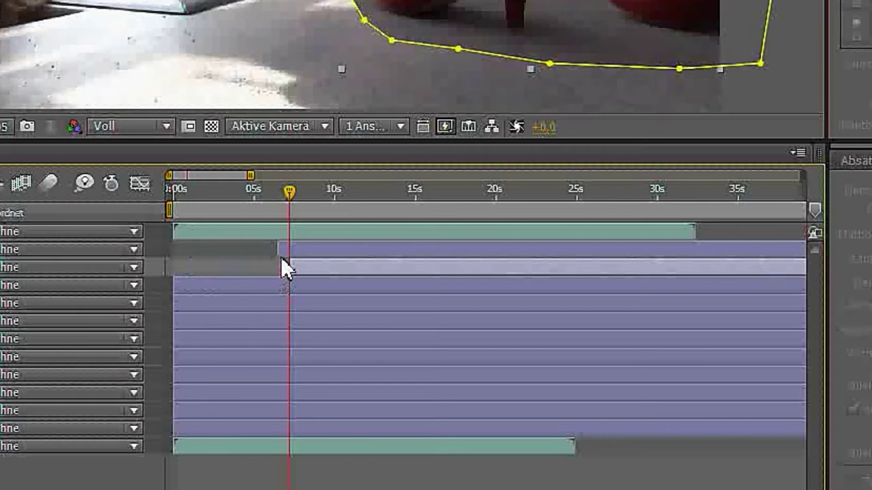
left_click(315, 248)
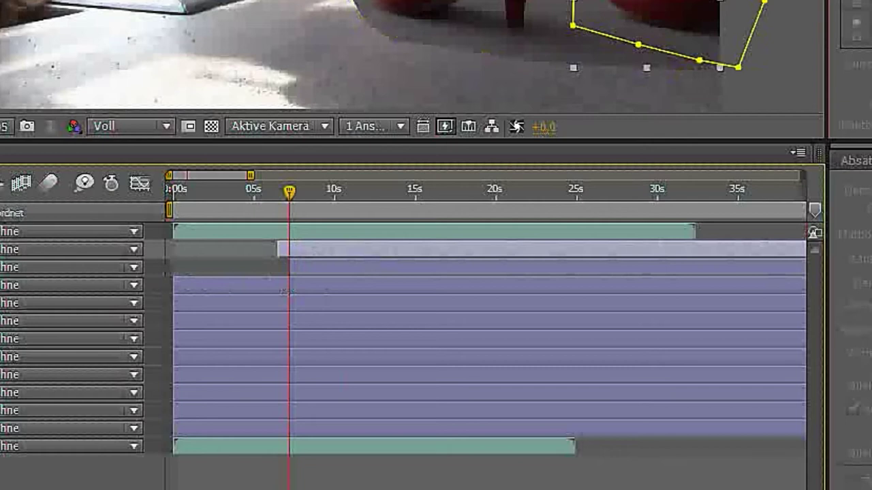
scroll(286, 292, "right", 15)
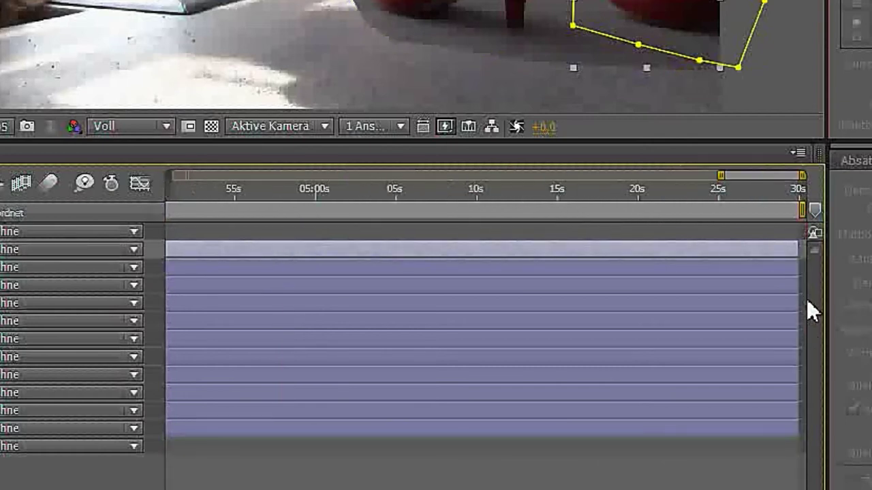
left_click_drag(794, 249, 285, 251)
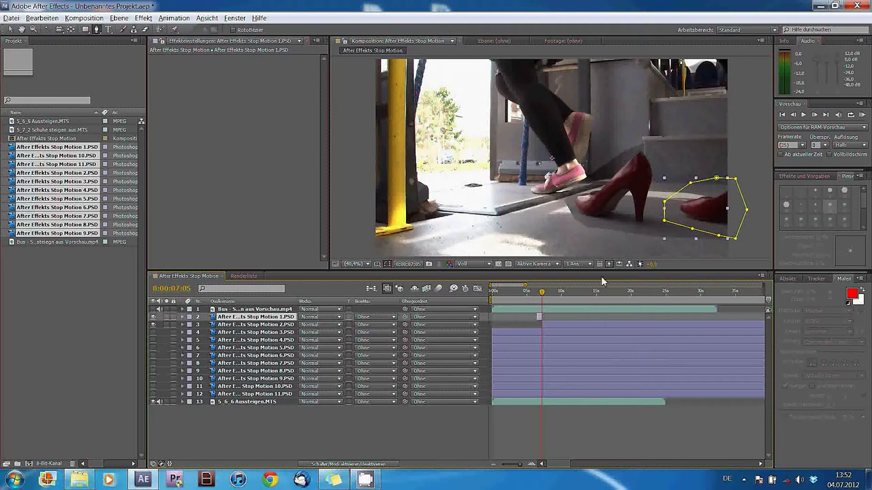
- Feather the edge of Maske 1 on After Effekts Stop Motion 2.PSD by about 70 pixels
left_click(231, 325)
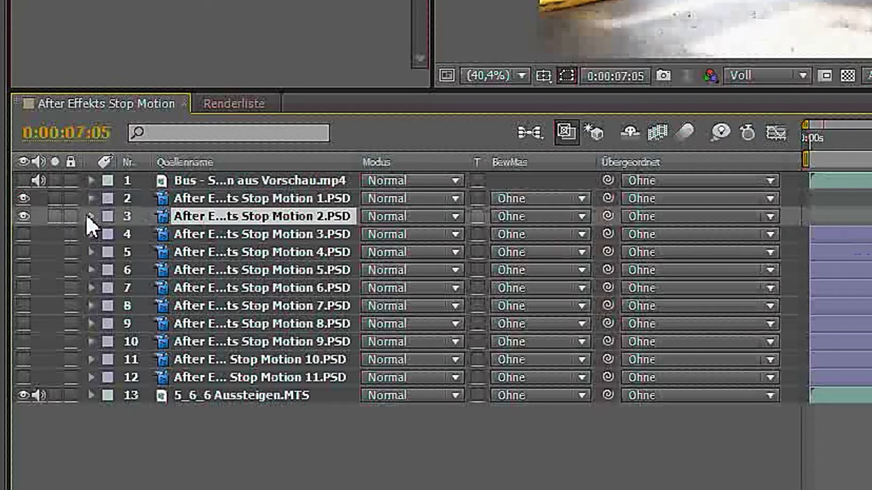
left_click(91, 217)
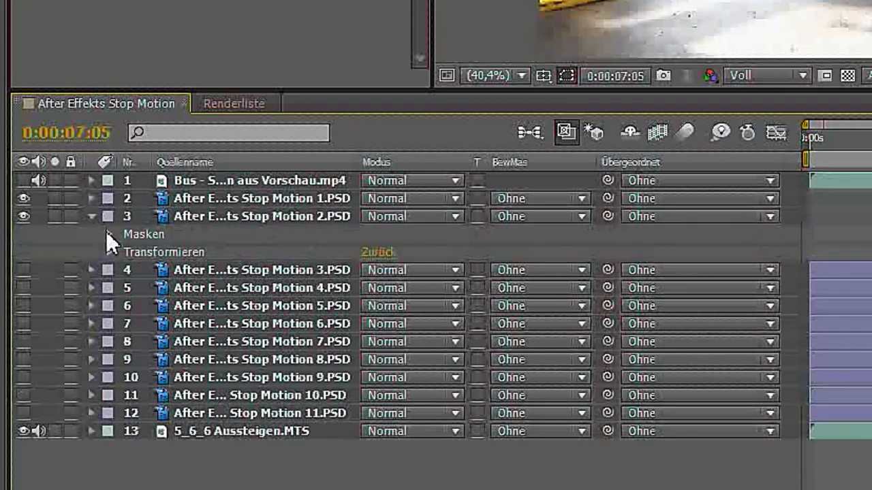
left_click(109, 235)
left_click(128, 254)
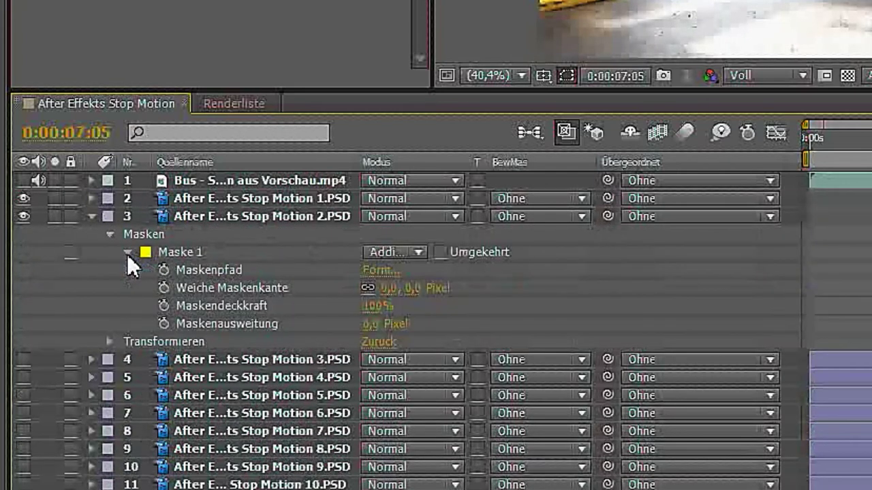
left_click_drag(410, 287, 461, 294)
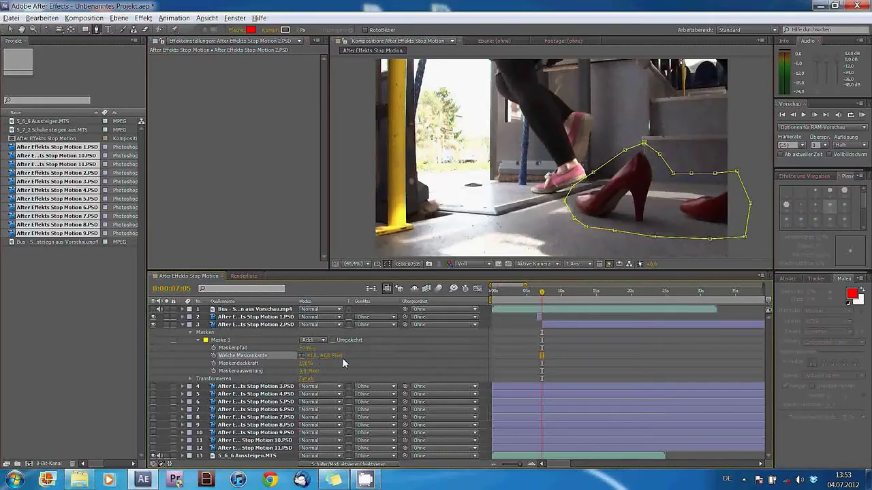
mouse_move(342, 358)
left_mouse_down()
mouse_move(371, 353)
mouse_move(349, 352)
left_mouse_up()
left_click(566, 350)
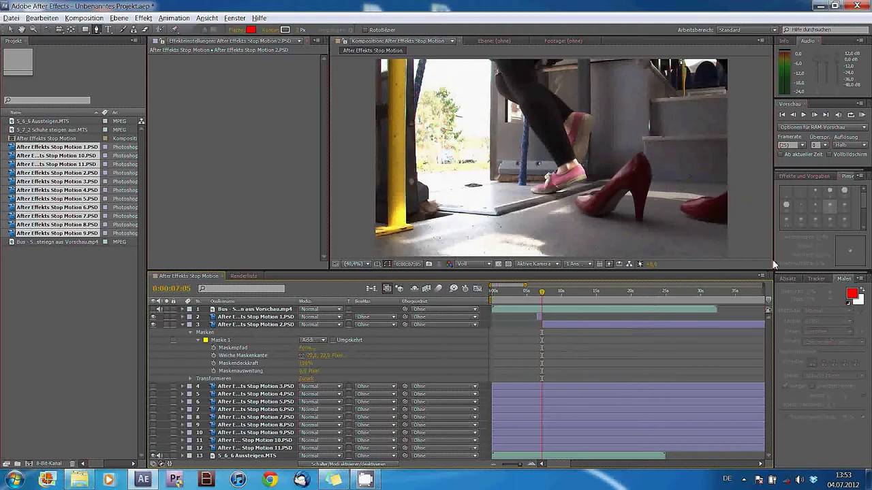
- Hide the Stop Motion 1.PSD and Stop Motion 2.PSD layers and show Stop Motion 3.PSD at 0:00:07:19
left_click(182, 325)
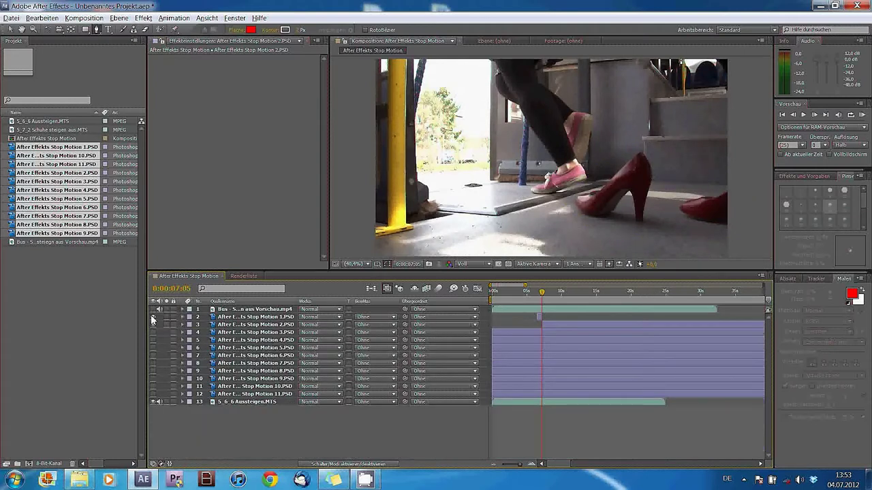
left_click(153, 324)
left_click(153, 325)
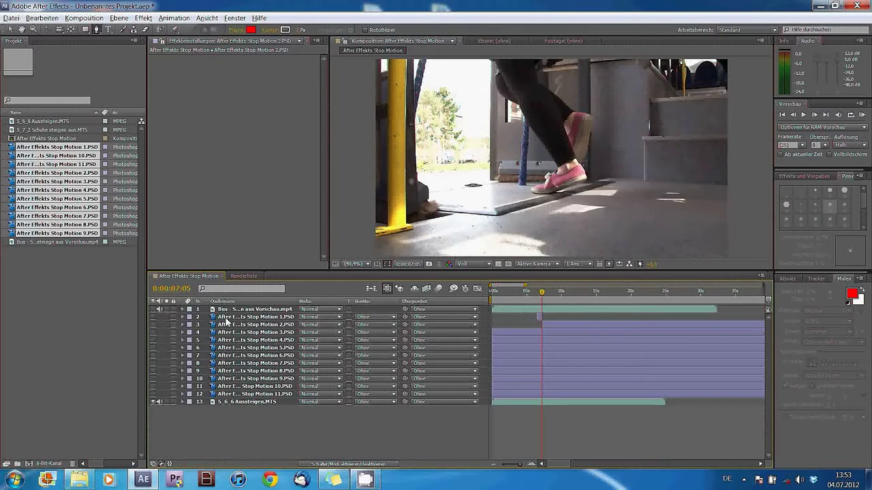
left_click_drag(543, 296, 549, 297)
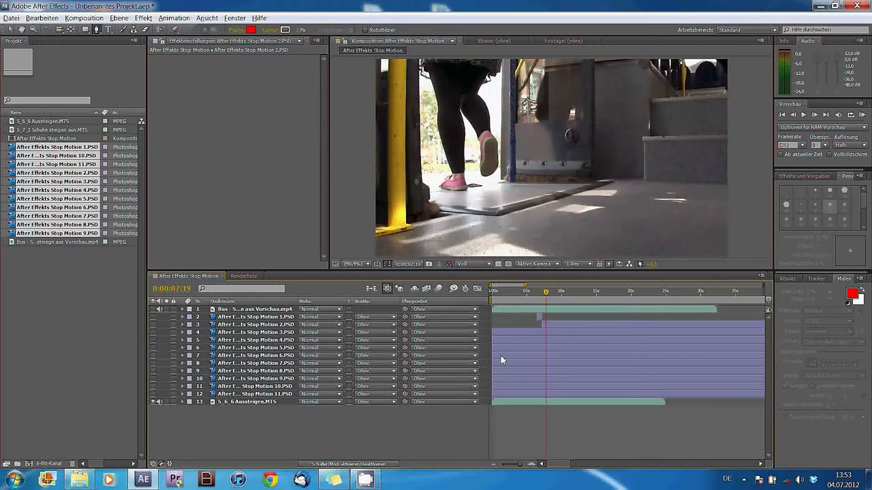
left_click(152, 332)
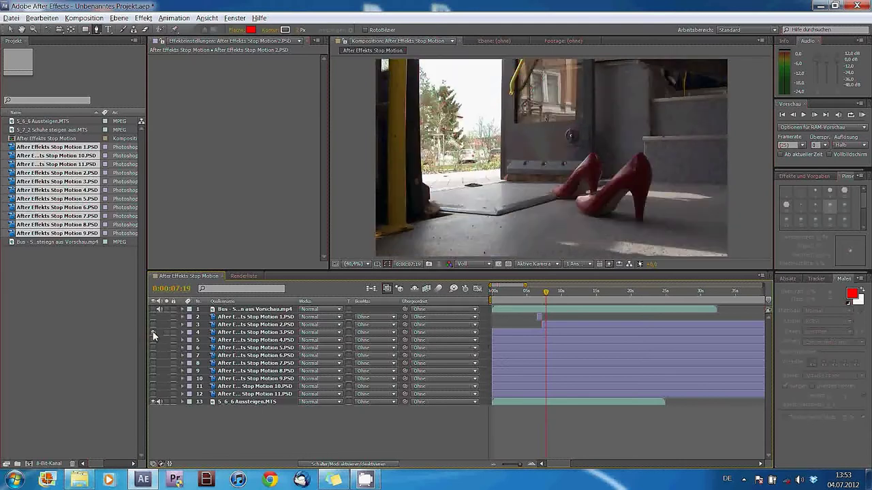
- Draw a closed Pen tool mask around both red shoes on After Effekts Stop Motion 3.PSD
left_click(536, 332)
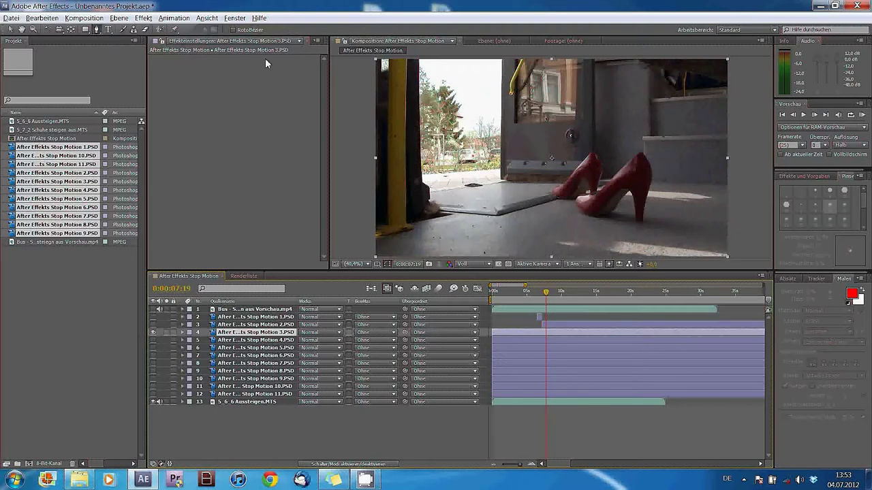
left_click(542, 187)
left_click(601, 144)
left_click(642, 143)
left_click(665, 162)
left_click(661, 203)
left_click(650, 228)
left_click(619, 233)
left_click(586, 226)
left_click(559, 215)
left_click(543, 187)
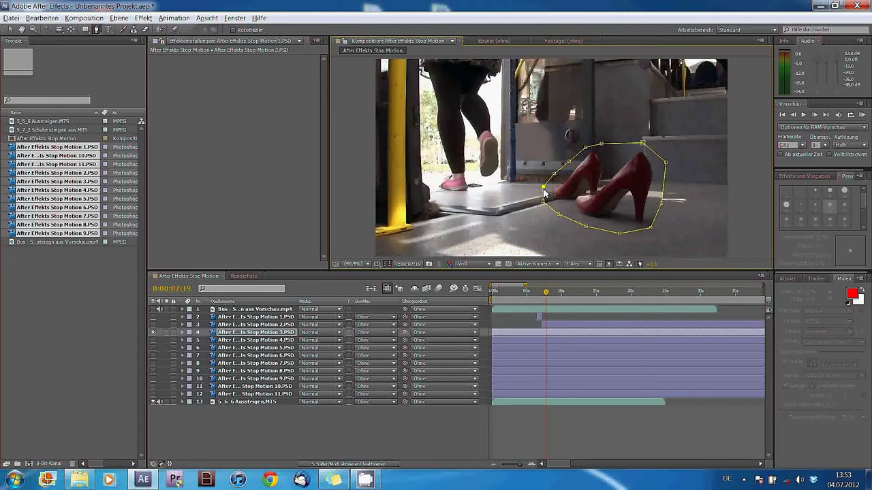
- Feather the edge of Maske 1 on Stop Motion 3.PSD by about 45 pixels
left_click(183, 333)
left_click(191, 340)
left_click(199, 347)
left_click(242, 364)
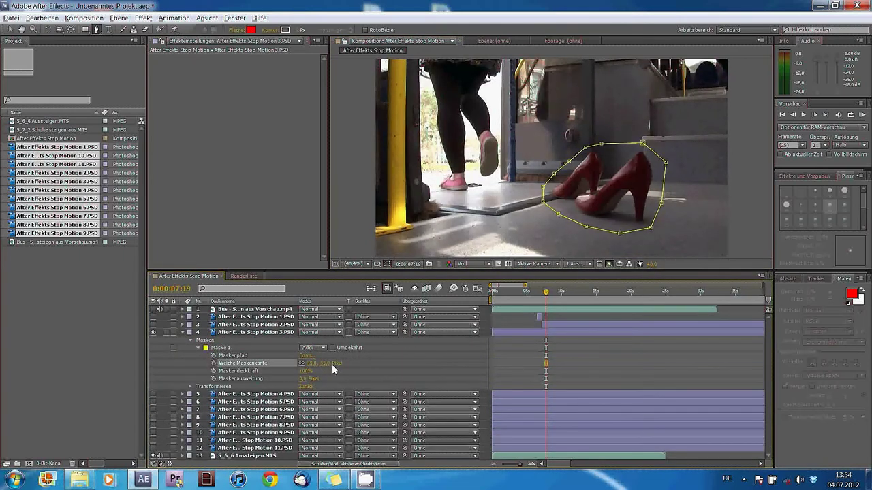
- Move the current time back to 0:00:07:13 and trim the start of Stop Motion 3.PSD to it
left_click(541, 338)
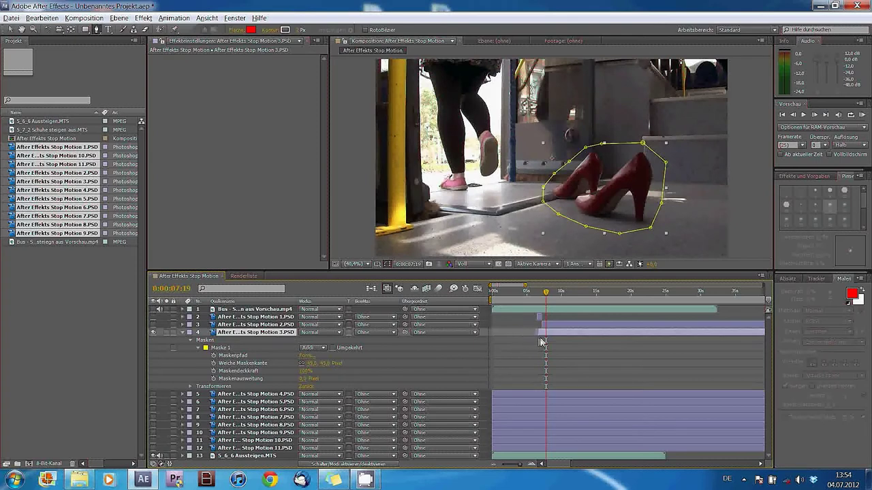
key("Page_Up")
key("Page_Up")
key("Page_Up")
key("Page_Up")
key("Page_Up")
key("Page_Up")
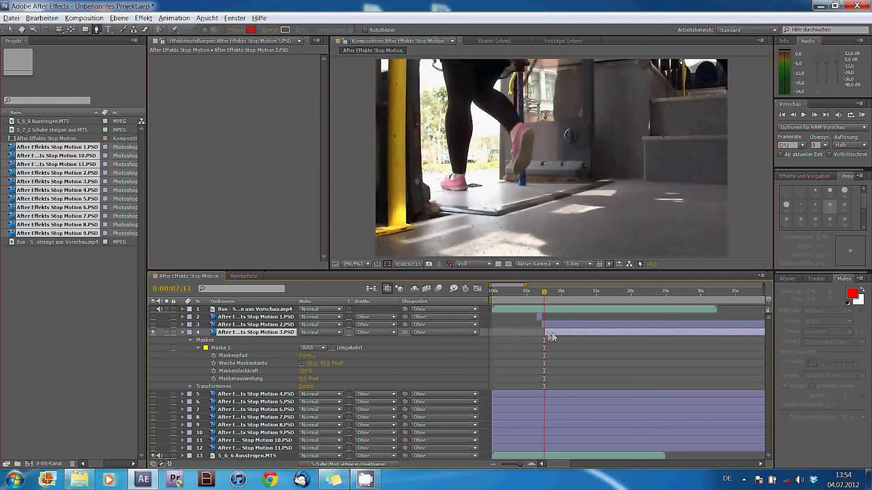
- Trim the end of Stop Motion 2.PSD to the current time of 0:00:07:13
left_click_drag(504, 464, 522, 464)
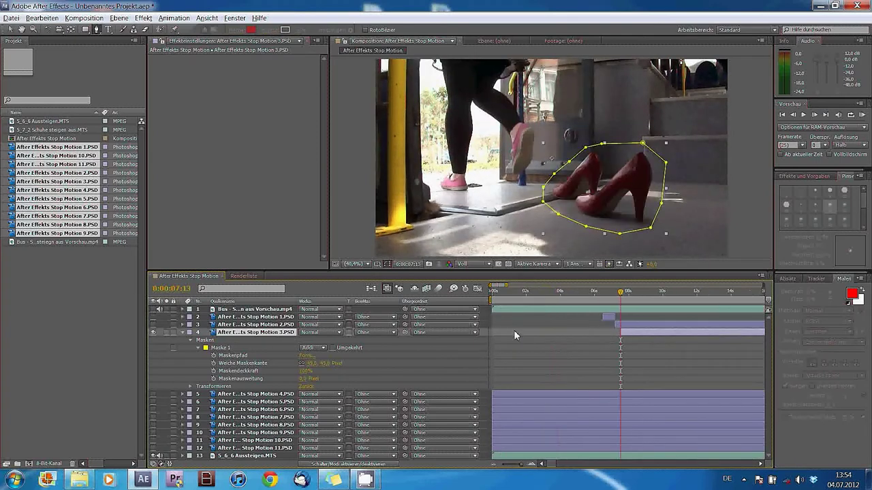
left_click(270, 325)
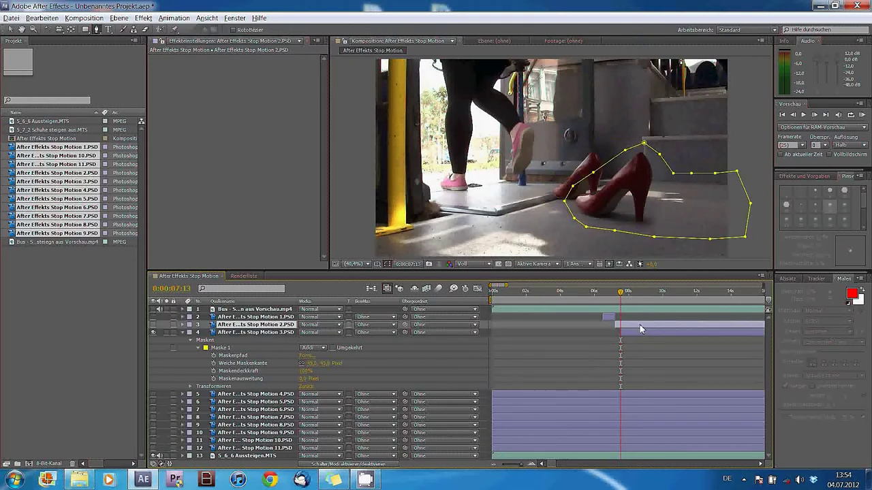
left_click_drag(554, 465, 756, 408)
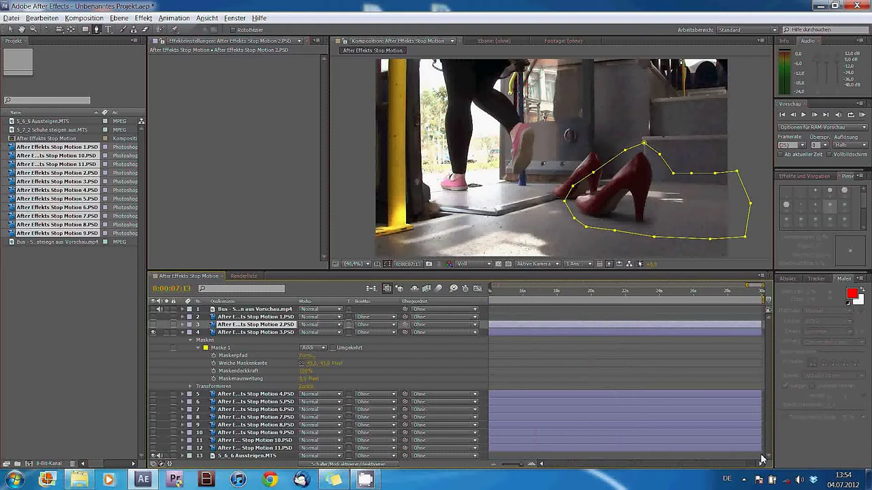
left_click_drag(762, 329, 539, 332)
left_click_drag(603, 332, 620, 330)
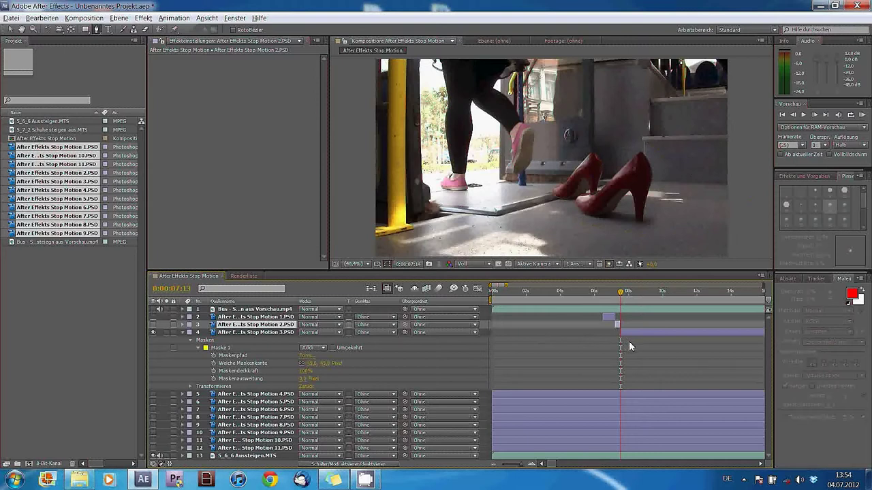
- Step back and forth between frames 0:00:07:12 and 0:00:07:13 to check the change from Stop Motion 2.PSD to Stop Motion 3.PSD
key("semicolon")
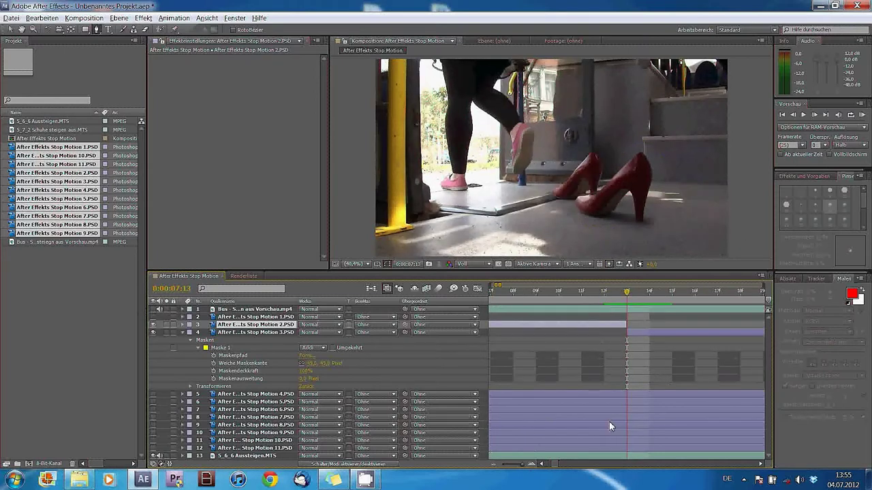
left_click(679, 413)
key("Page_Up")
key("Page_Down")
key("Page_Up")
key("Page_Down")
key("Page_Up")
key("Page_Down")
key("Page_Up")
key("Page_Down")
key("Page_Up")
key("semicolon")
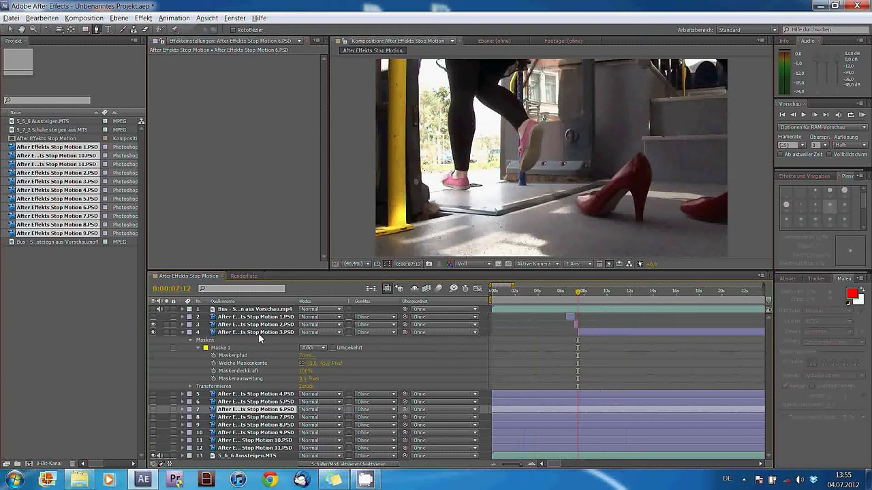
- Collapse and hide the finished Stop Motion 2.PSD and 3.PSD layers, and show the Stop Motion 4.PSD layer
left_click(182, 334)
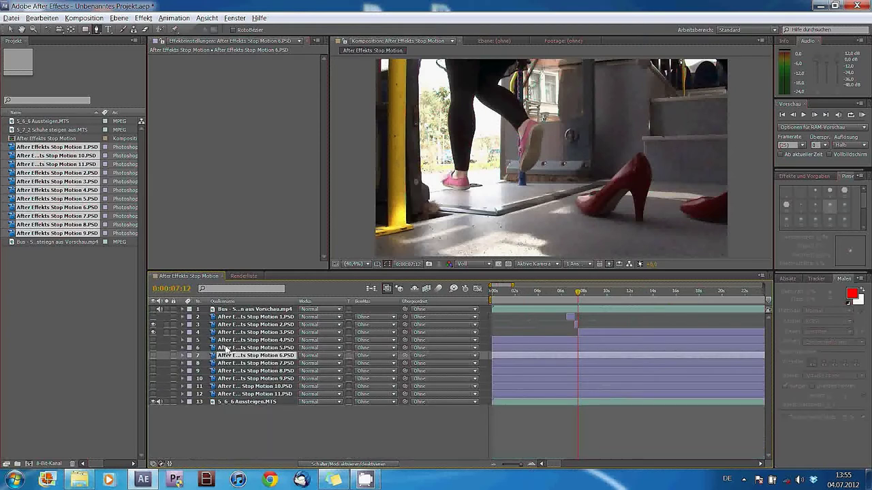
left_click(153, 325)
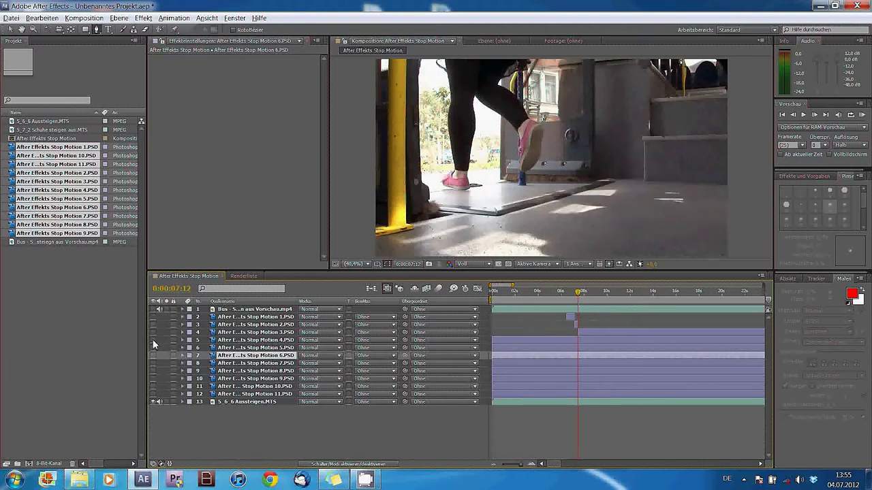
left_click(152, 339)
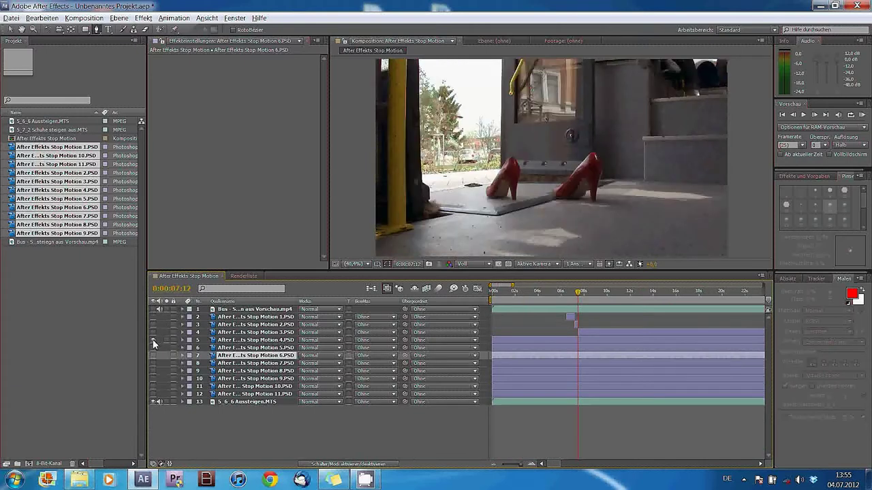
- Draw a closed Pen tool mask around both red shoes on After Effekts Stop Motion 4.PSD
left_click(228, 340)
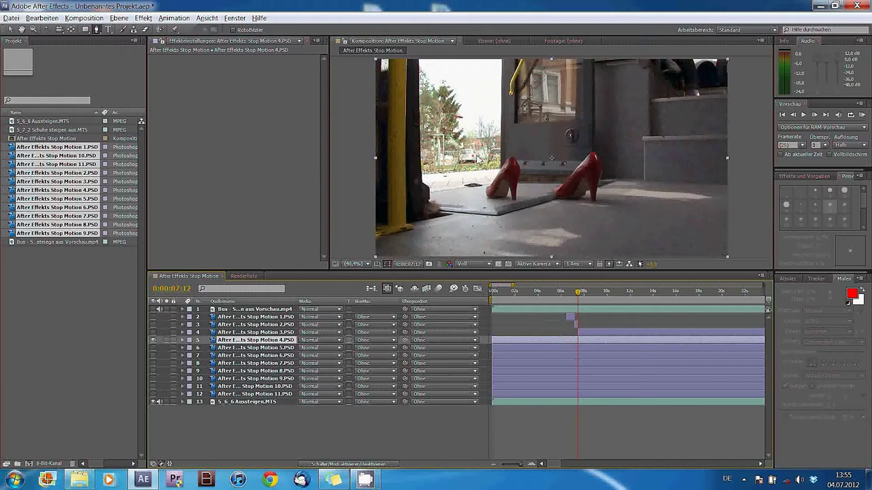
left_click(502, 159)
left_click(522, 150)
left_click(538, 152)
left_click(573, 149)
left_click(603, 143)
left_click(614, 168)
left_click(609, 198)
left_click(519, 218)
left_click(480, 199)
left_click(487, 177)
left_click(502, 159)
- At 0:00:07:18, pull the Stop Motion 4.PSD mask points in along the front red shoe, clear of the passenger's raised pink shoe
left_click_drag(578, 291, 583, 294)
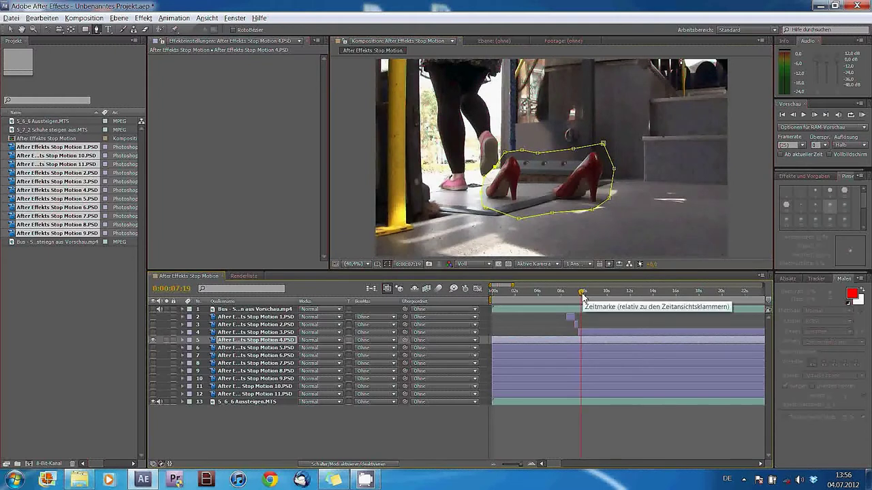
left_click(582, 297)
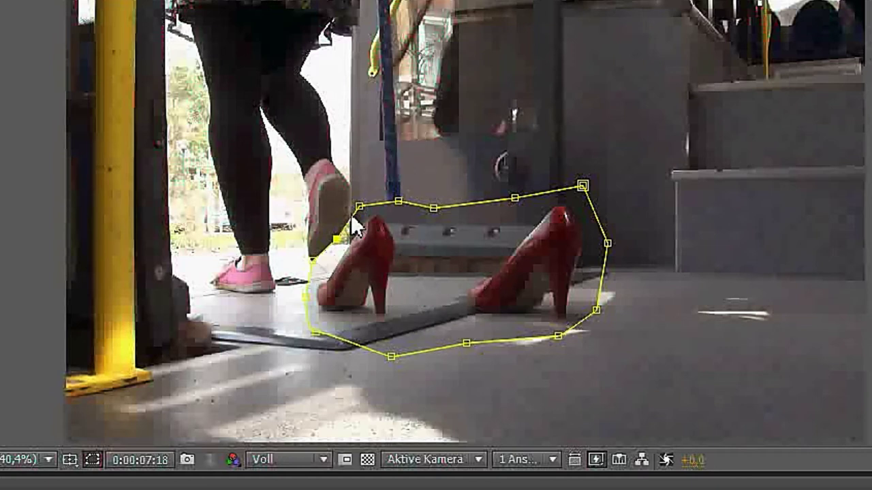
scroll(351, 216, "up", 1)
scroll(345, 231, "up", 2)
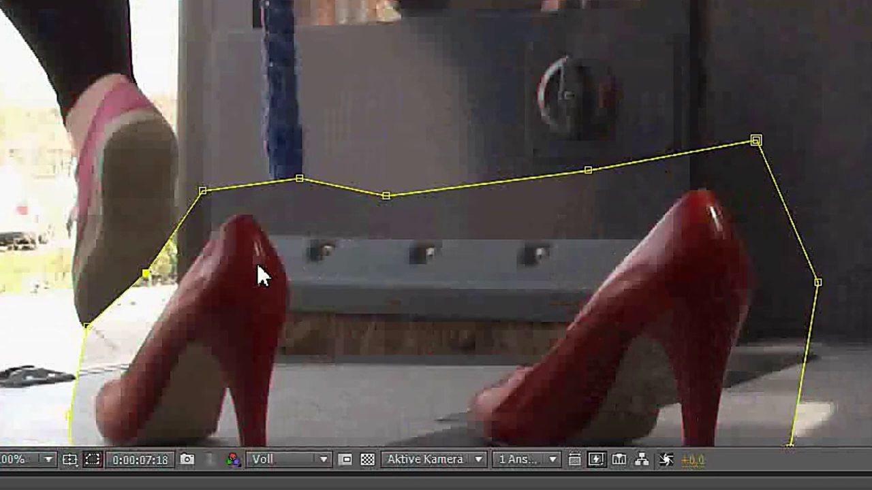
key("period")
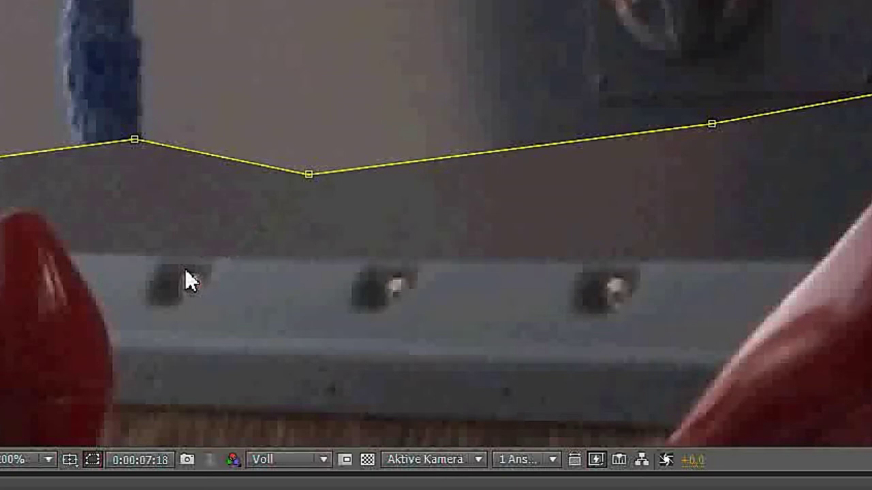
left_click_drag(184, 267, 750, 279)
scroll(797, 140, "down", 3)
scroll(797, 139, "right", 4)
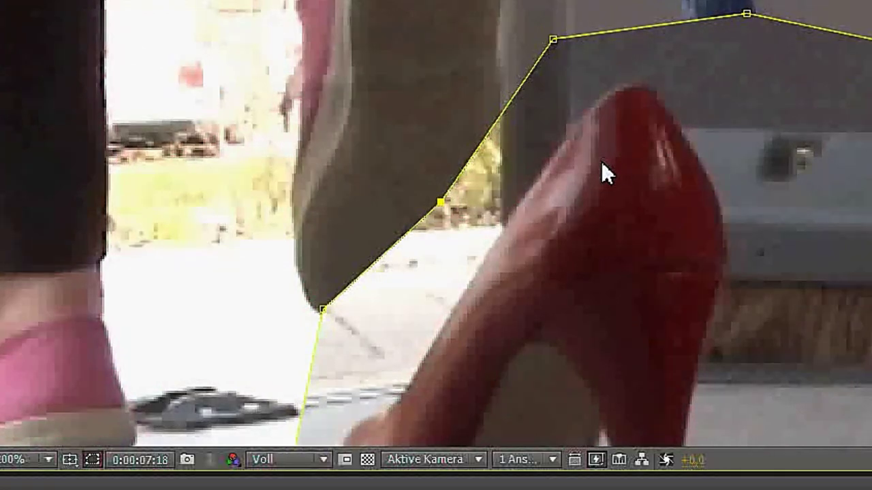
left_click_drag(641, 224, 360, 201)
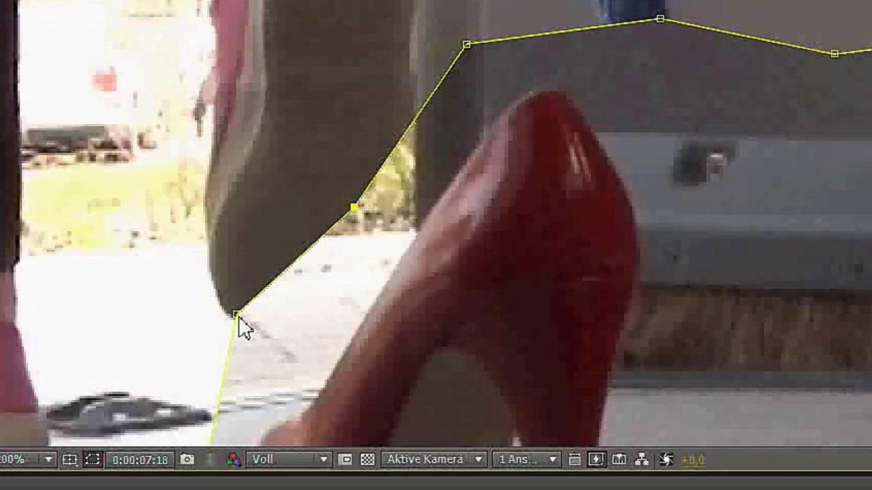
left_click_drag(237, 316, 298, 351)
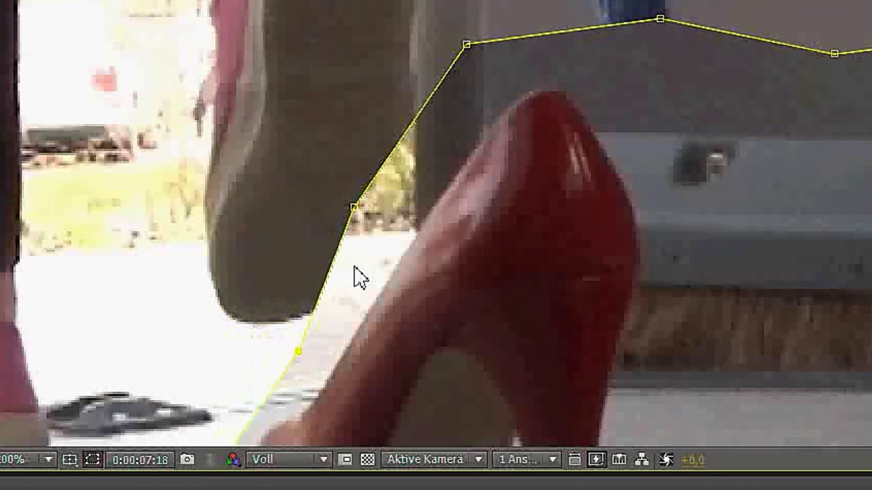
left_click_drag(358, 209, 395, 256)
left_click_drag(466, 44, 481, 82)
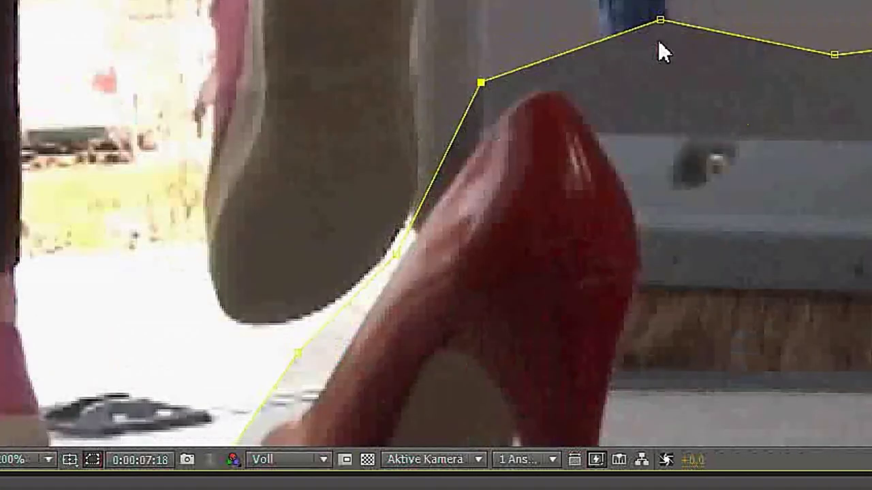
- Pull the upper Stop Motion 4.PSD mask points down around the front red shoe's raised heel end and toward the gap between both shoes
left_click_drag(628, 137, 574, 71)
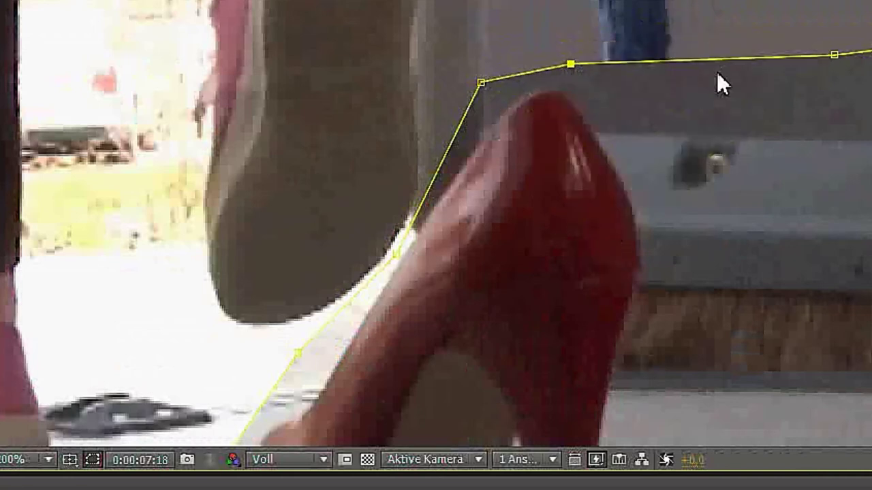
left_click_drag(835, 56, 678, 253)
key("comma")
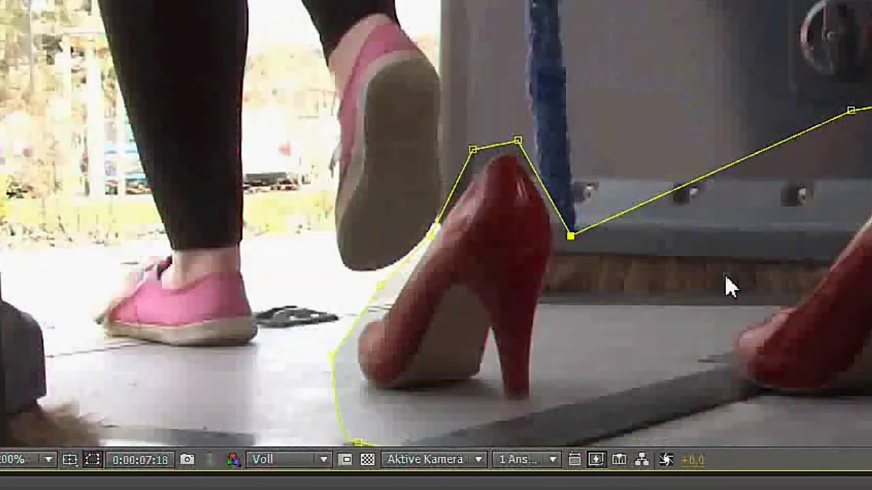
left_click_drag(852, 110, 835, 136)
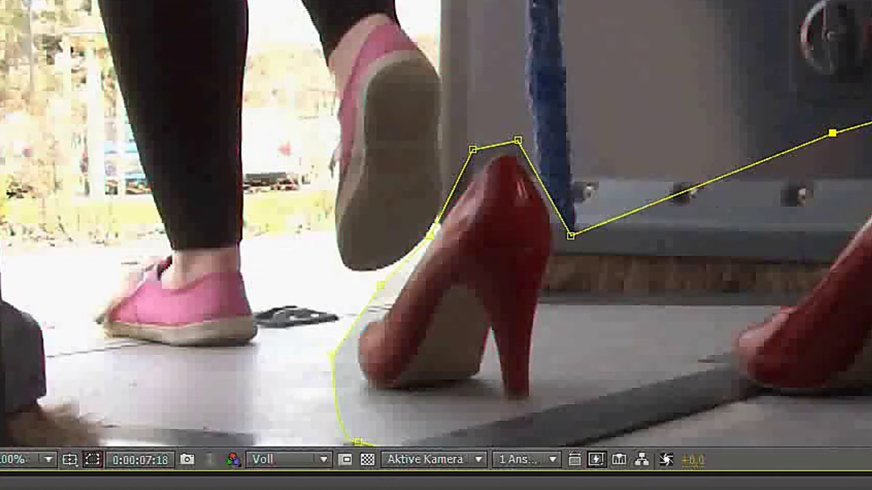
- Add six mask points: three on the edge between the two red shoes and three on the edges beside the front shoe's upper end
left_click(607, 222)
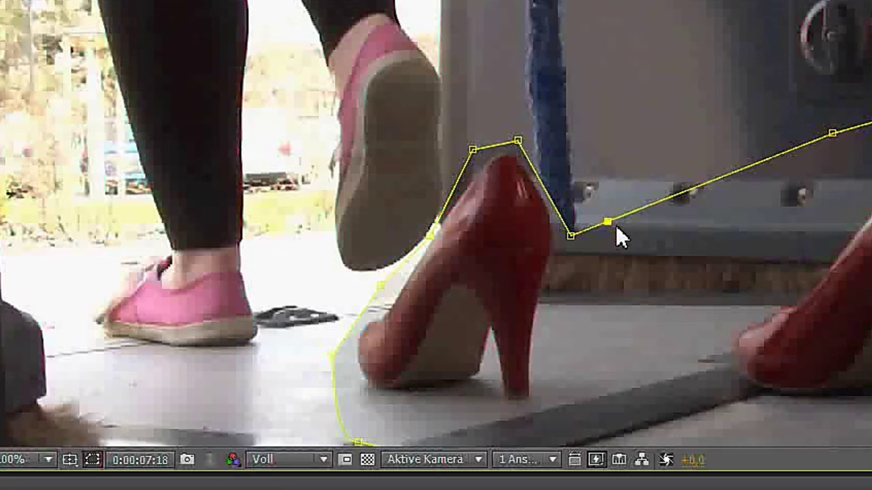
left_click(670, 198)
left_click(761, 161)
left_click(452, 192)
left_click(546, 193)
left_click(559, 211)
- Pull the mask points tightly along the back of the front red shoe, down its heel, cutting out the blue strap beside it
key("period")
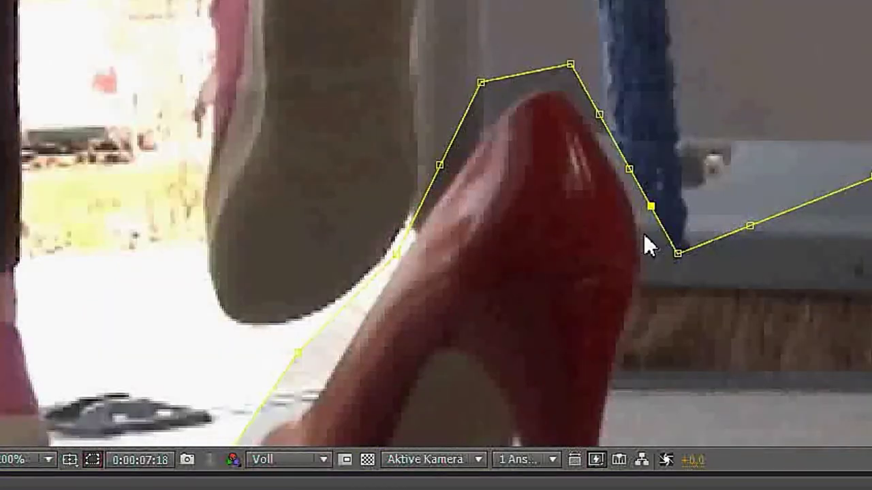
left_click_drag(588, 233, 323, 274)
left_click_drag(331, 227, 321, 234)
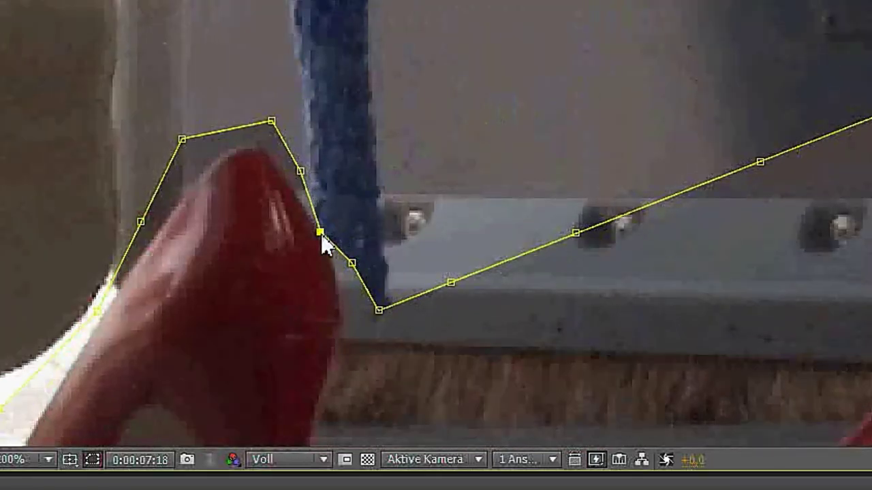
left_click_drag(300, 171, 291, 175)
left_click_drag(352, 262, 340, 285)
left_click_drag(378, 310, 340, 345)
left_click_drag(451, 282, 330, 389)
left_click_drag(576, 233, 355, 423)
scroll(346, 421, "down", 3)
left_click_drag(393, 318, 401, 375)
scroll(401, 375, "up", 3)
left_click_drag(418, 274, 417, 252)
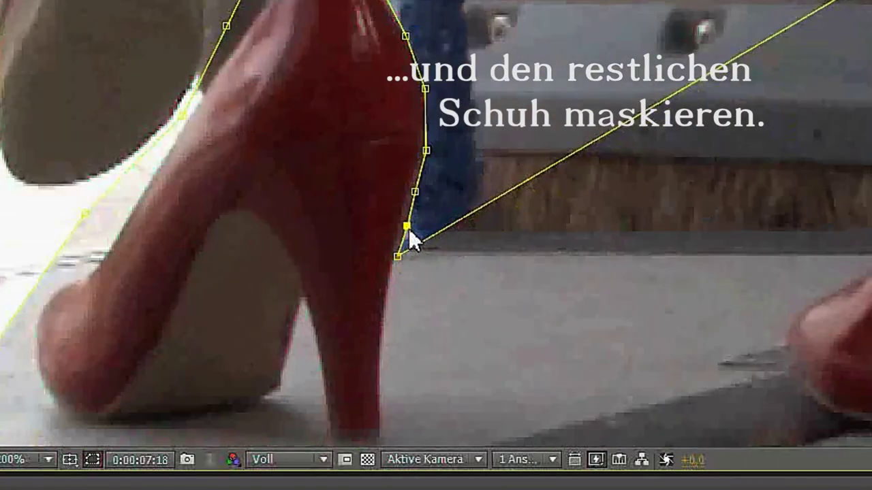
- Add three more points on the mask edge between the red shoes and pull one down beside the front shoe's heel
scroll(413, 238, "down", 2)
left_click(508, 210)
left_click(585, 173)
left_click(767, 83)
left_click_drag(510, 209, 444, 293)
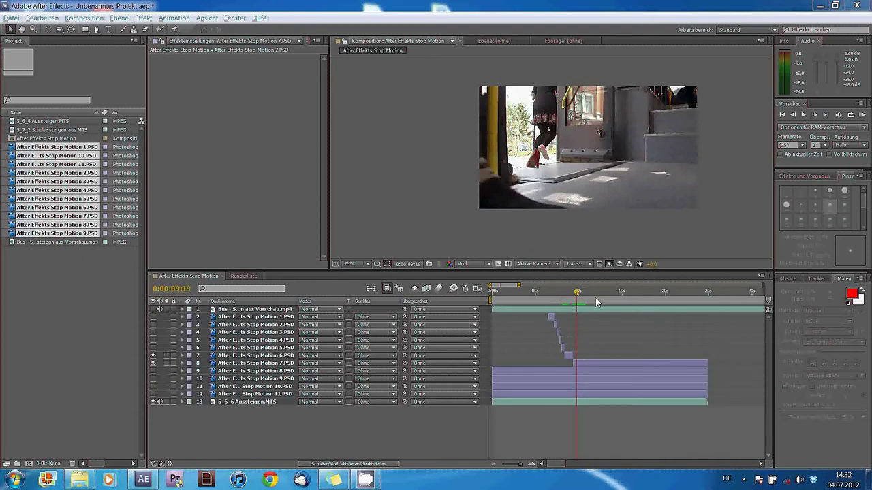
- Go to frame 0:00:09:19 and select the After Effekts Stop Motion 7.PSD layer
left_click_drag(577, 294, 576, 295)
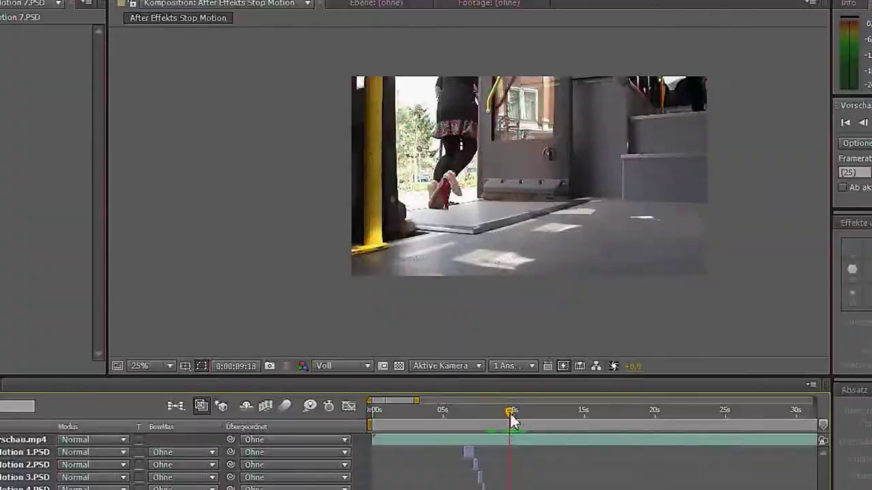
key("space")
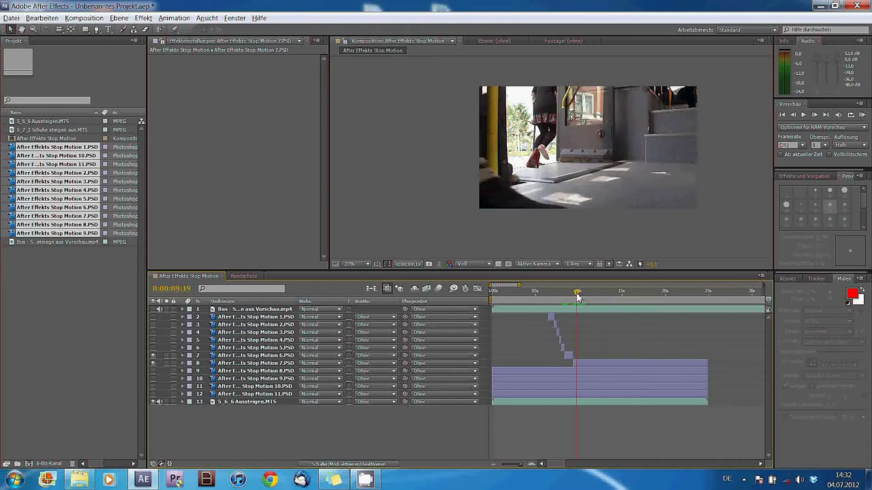
left_click(580, 363)
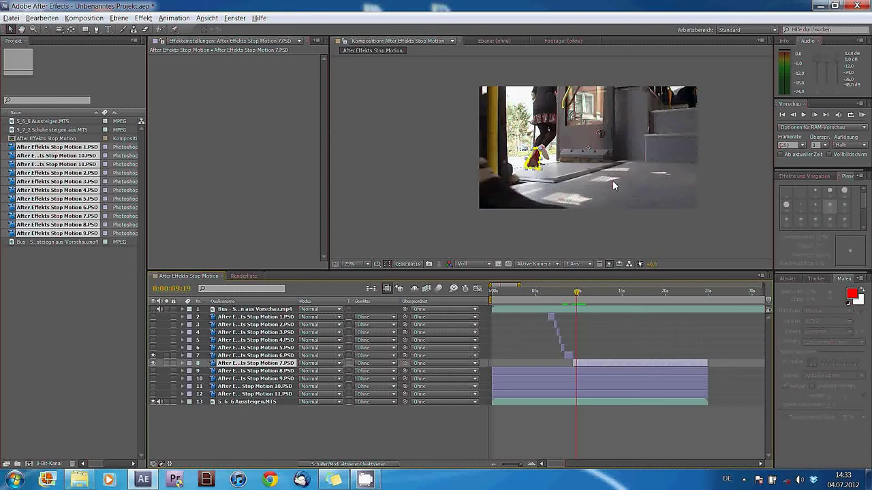
- Step back and forth between frames 0:00:09:19 and 0:00:09:22 to examine how the passing leg crosses the masked red shoe
key("Page_Down")
key("Page_Down")
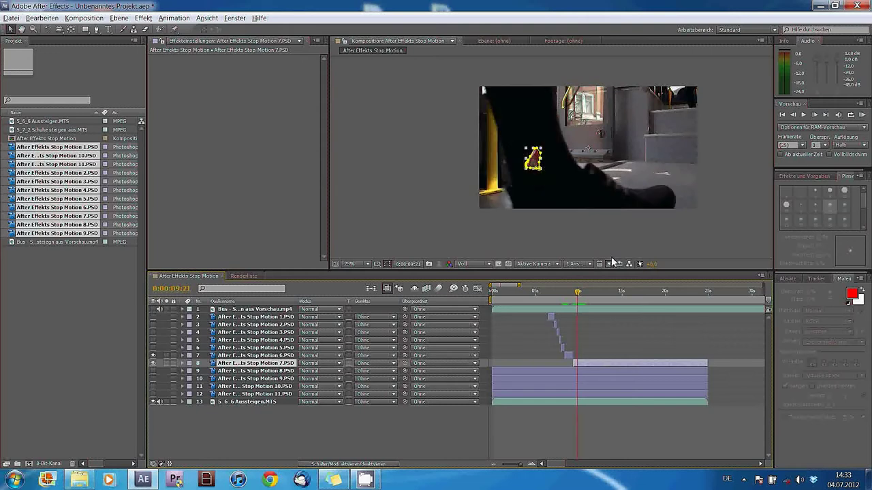
key("Page_Up")
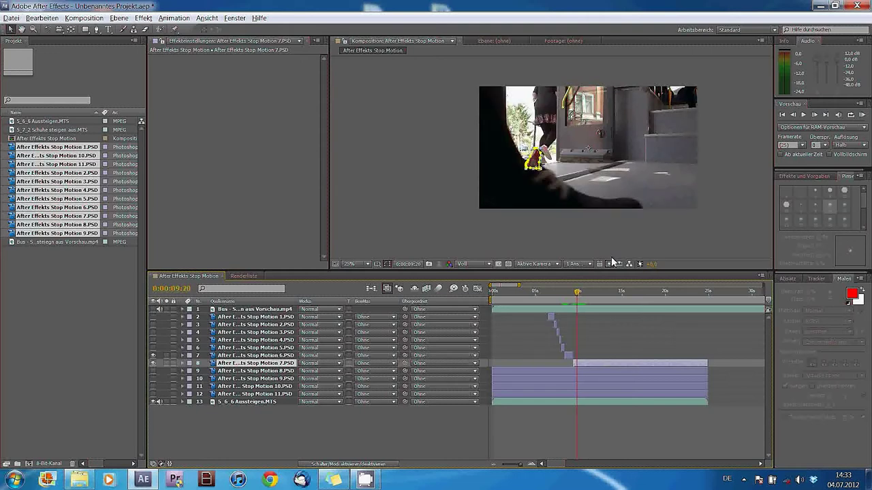
key("Page_Down")
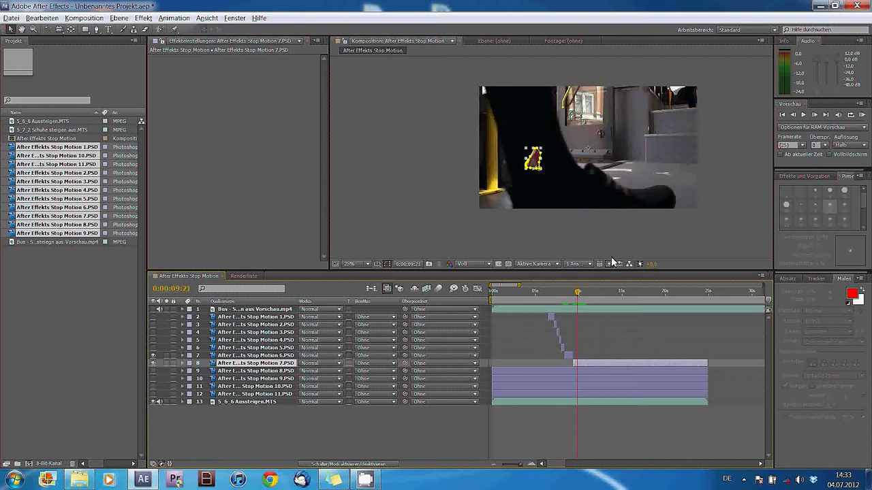
key("Page_Down")
key("Page_Up")
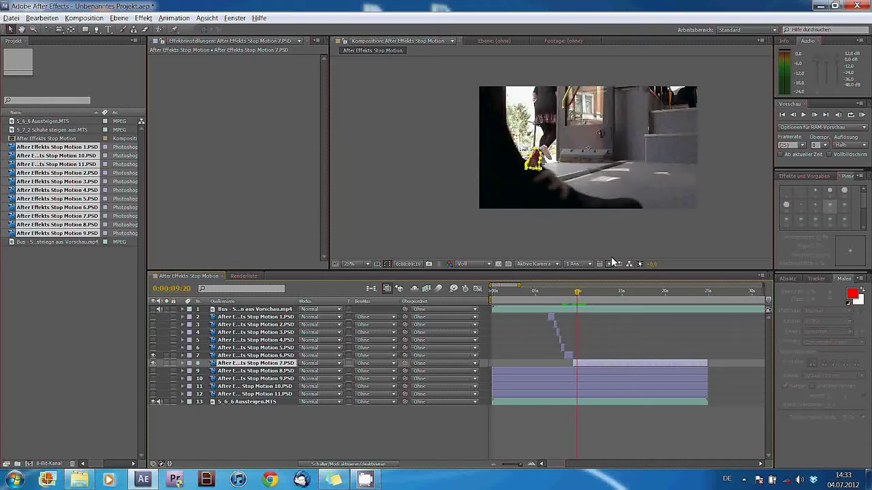
key("Page_Down")
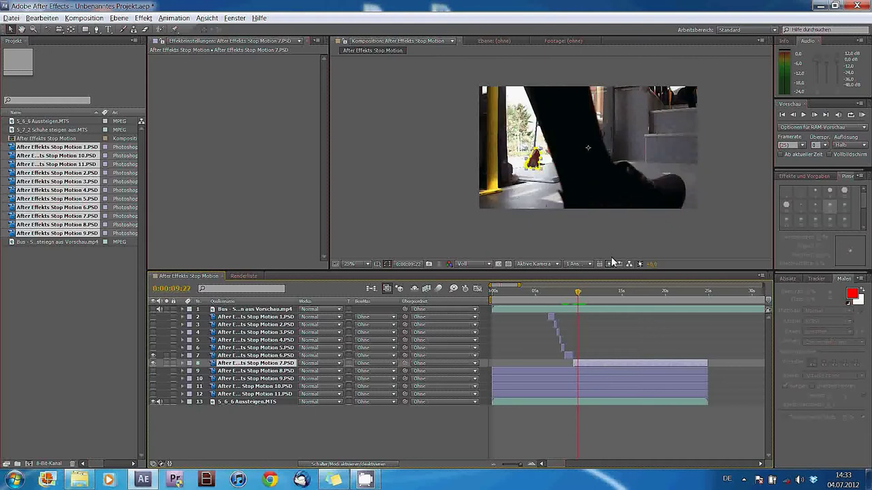
key("Page_Up")
key("Page_Up")
key("Page_Down")
key("Page_Up")
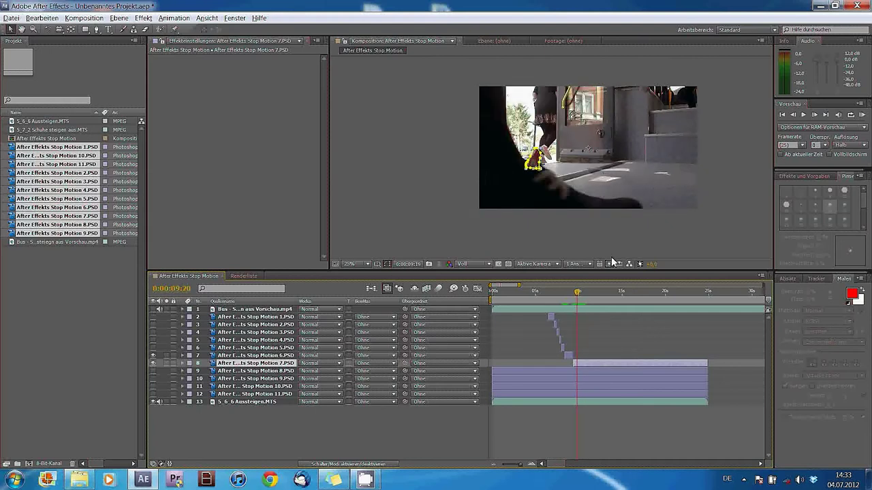
key("Page_Up")
key("Page_Down")
- At 0:00:09:20, hide Stop Motion 7.PSD and draw a second closed Pen tool mask on it, following the dark leg's upper edge across the shoe area
scroll(554, 189, "up", 4)
left_click_drag(526, 210, 560, 170)
left_click(97, 30)
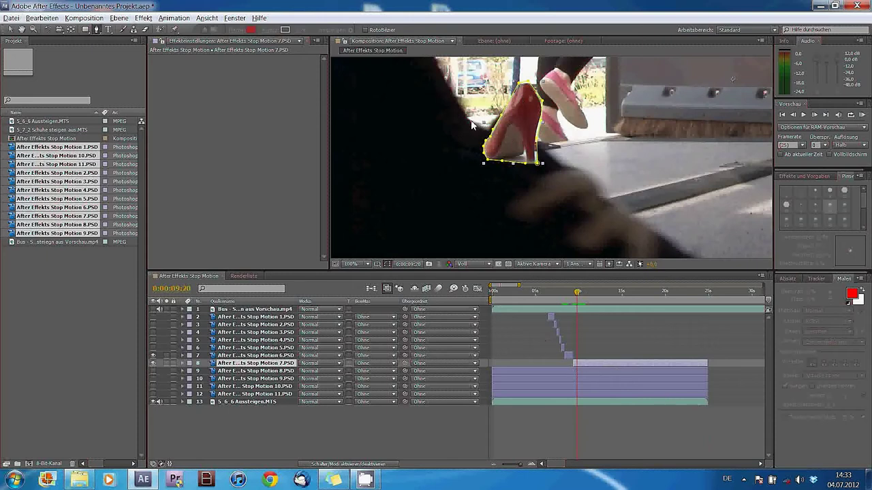
left_click(466, 117)
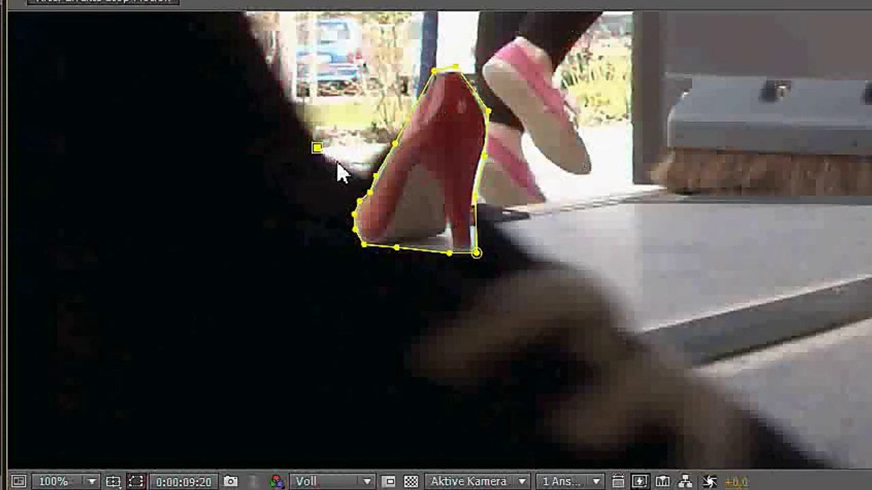
left_click(359, 173)
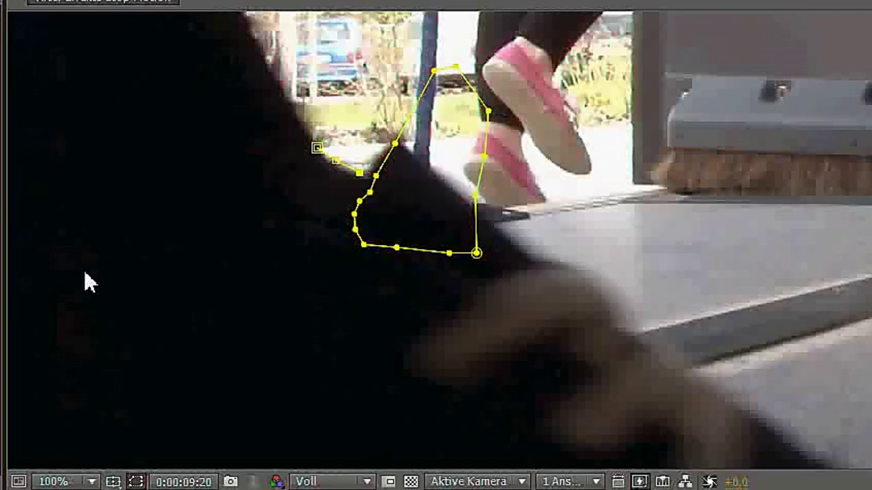
left_click(384, 147)
left_click(413, 145)
left_click(441, 174)
left_click(460, 190)
left_click(489, 217)
left_click(506, 309)
left_click(348, 333)
left_click(258, 278)
left_click(252, 178)
left_click(297, 165)
left_click(316, 148)
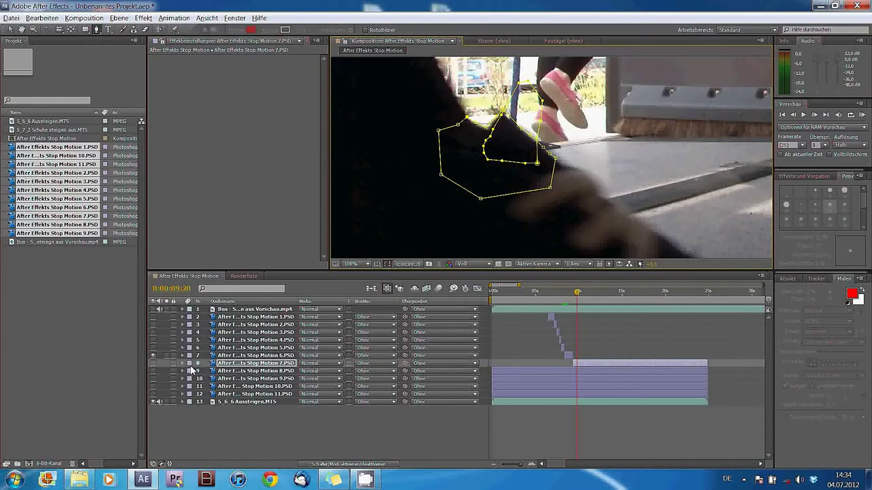
- Set Maske 2 of Stop Motion 7.PSD to Subtrahieren and show the layer again
left_click(183, 363)
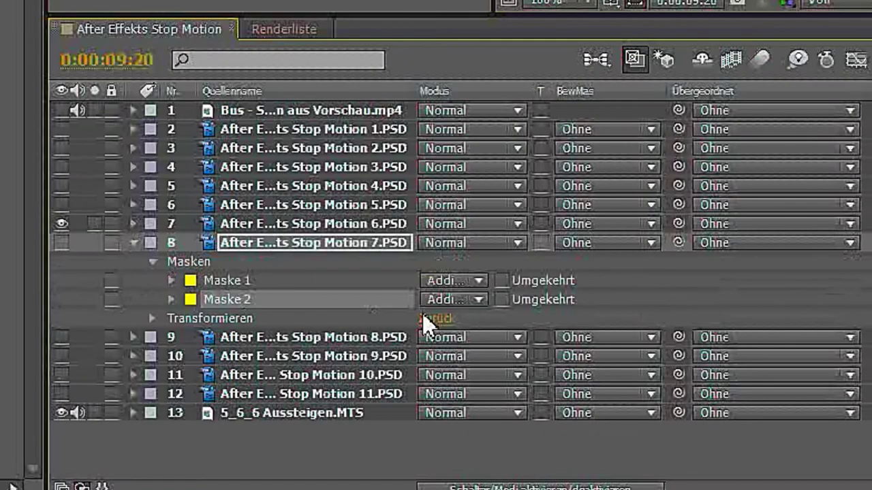
left_click(480, 300)
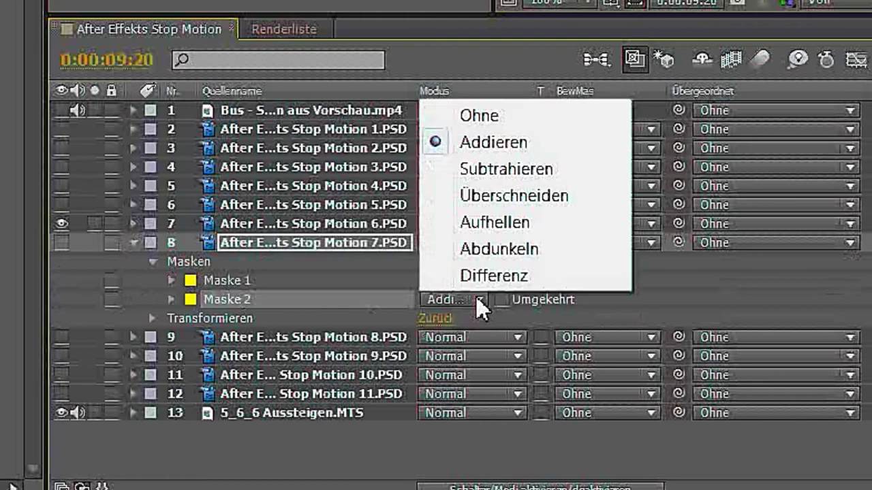
left_click(485, 172)
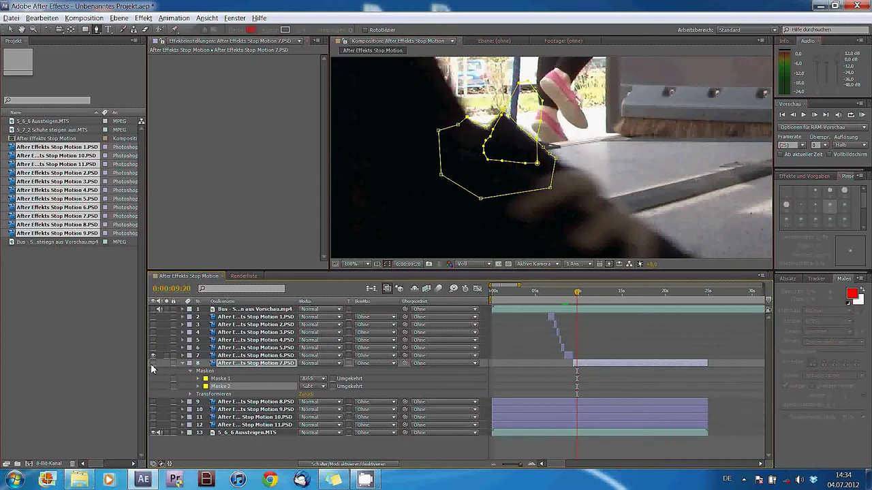
left_click(152, 363)
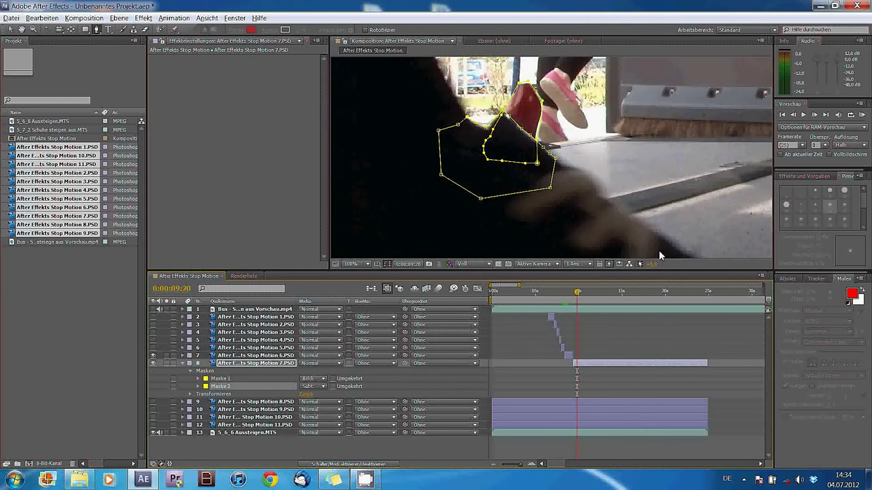
- Feather Maske 2 of Stop Motion 7.PSD by 11 pixels
key("comma")
left_click(652, 342)
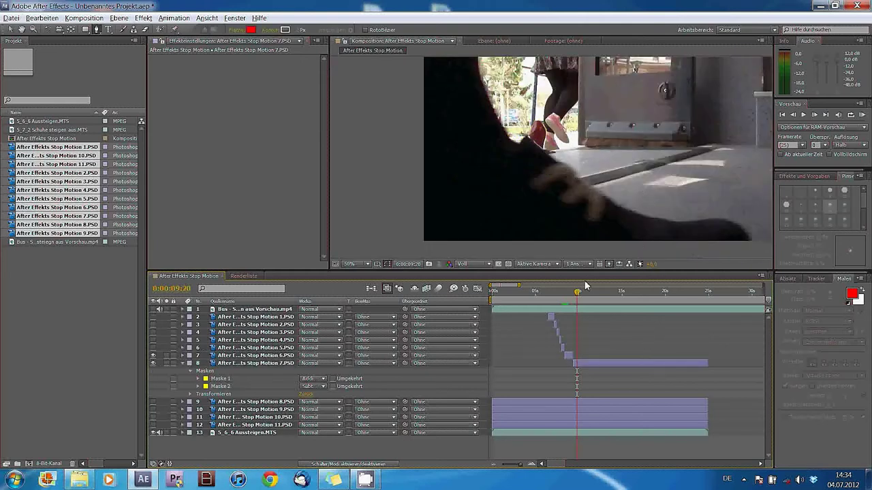
scroll(538, 147, "up", 2)
left_click(220, 387)
left_click(198, 386)
left_click_drag(317, 407, 331, 403)
key("period")
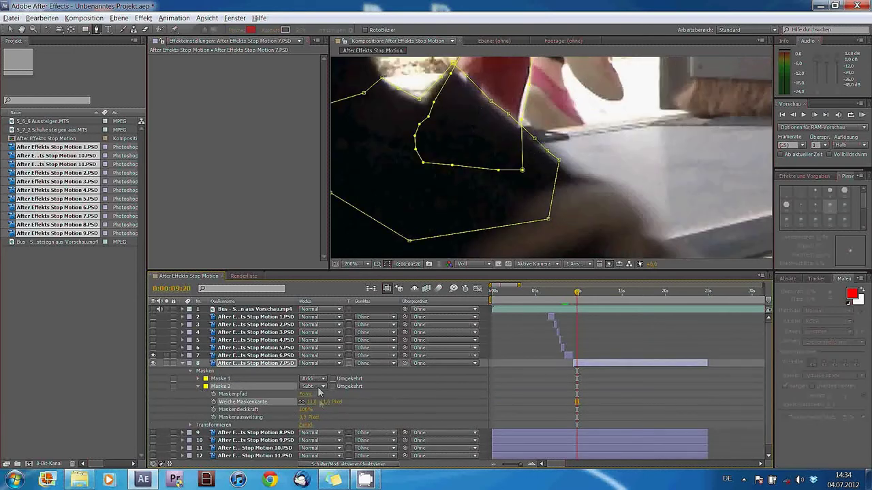
- Turn on keyframing for the Maskenpfad of Maske 2 at 0:00:09:20
double_click(411, 242)
key("comma")
key("comma")
key("comma")
left_click(213, 394)
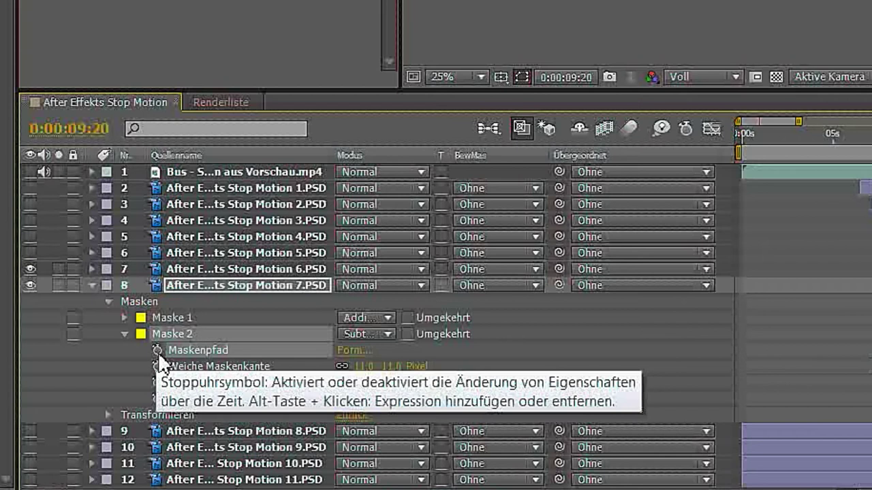
left_click(156, 350)
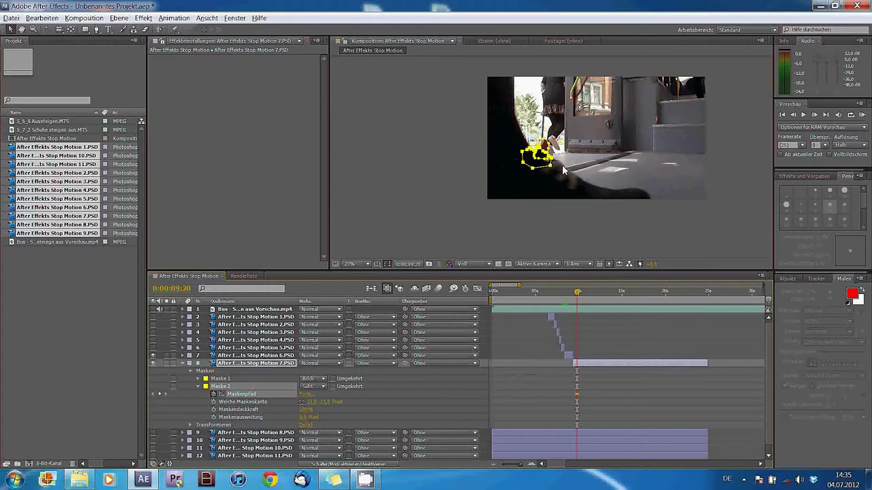
- At 0:00:09:21, move and enlarge Maske 2 until it covers the entire red shoe in front of the passing leg
key("period")
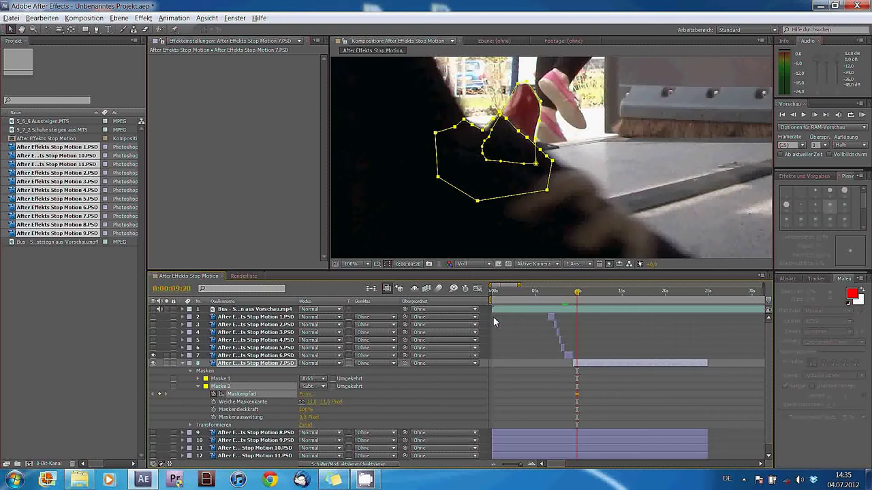
key("Page_Down")
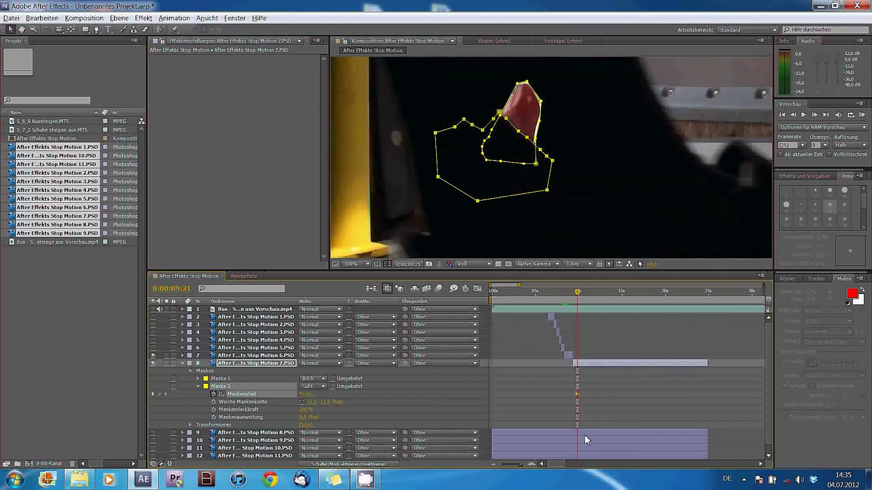
key("comma")
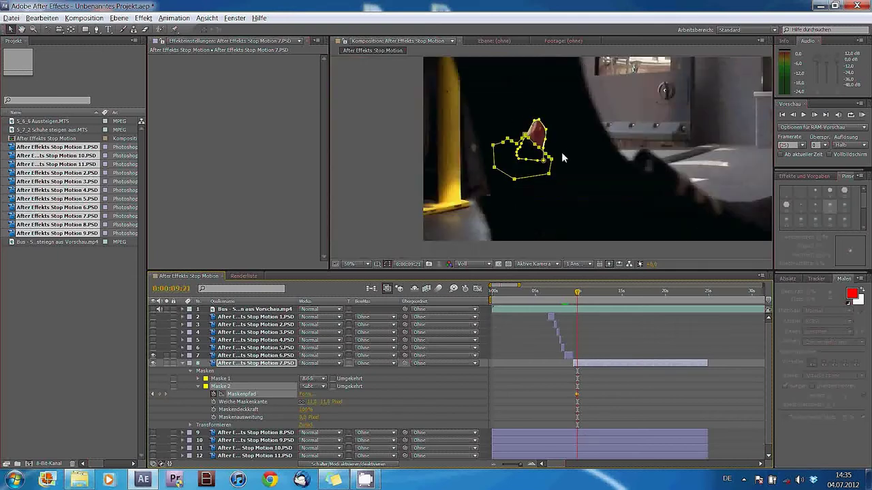
key("period")
left_click(604, 156)
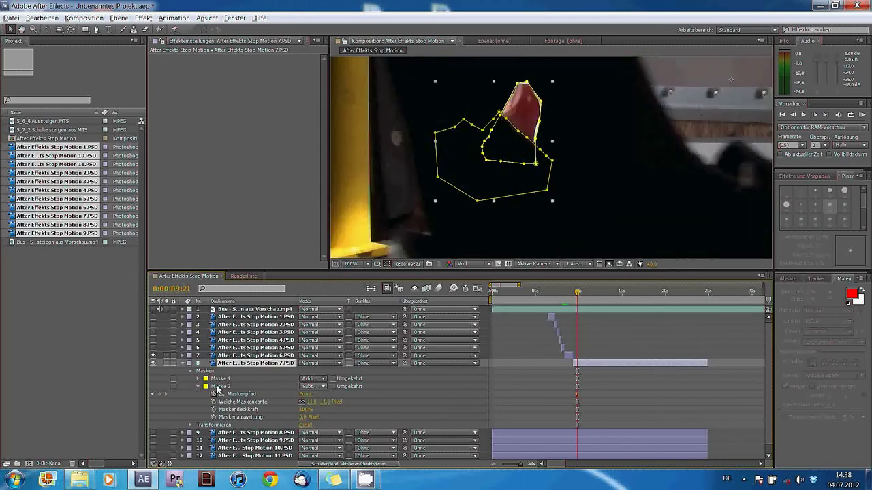
left_click(219, 386)
left_click_drag(479, 200, 504, 185)
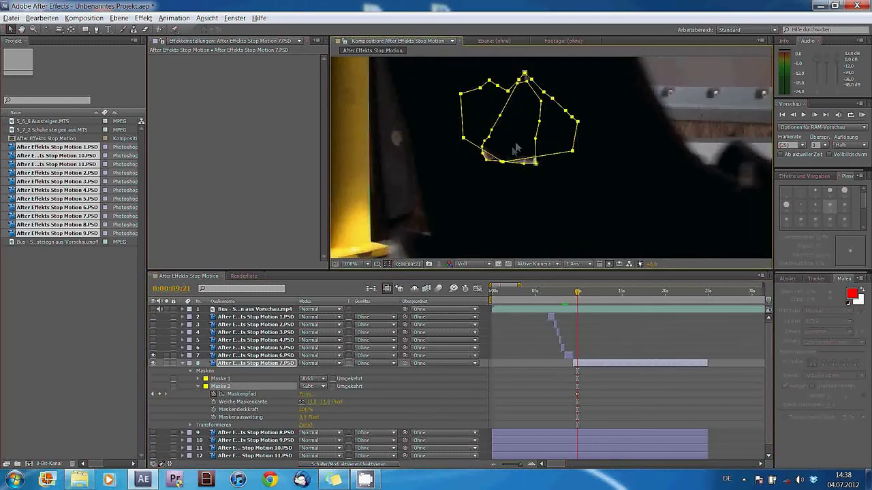
left_click_drag(459, 128, 447, 129)
left_click(595, 326)
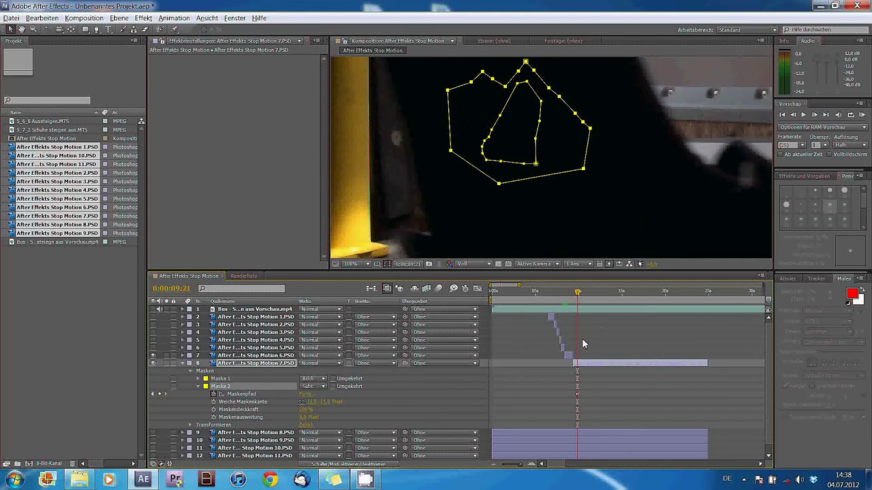
- Turn on keyframing for the Maskendeckkraft of Maske 2 at 0:00:09:21, the frame where the leg fully covers the shoe
key("Page_Up")
key("Page_Down")
key("Page_Up")
key("Page_Down")
key("Page_Up")
key("Page_Down")
key("Page_Down")
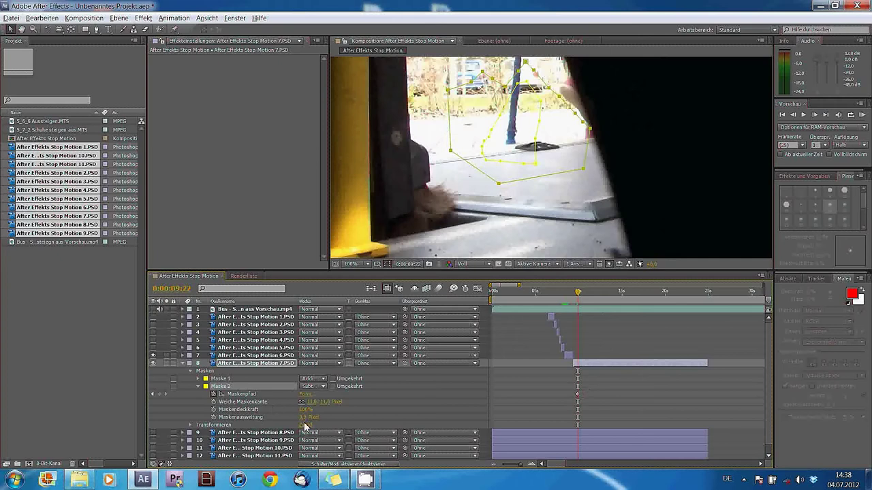
key("Page_Up")
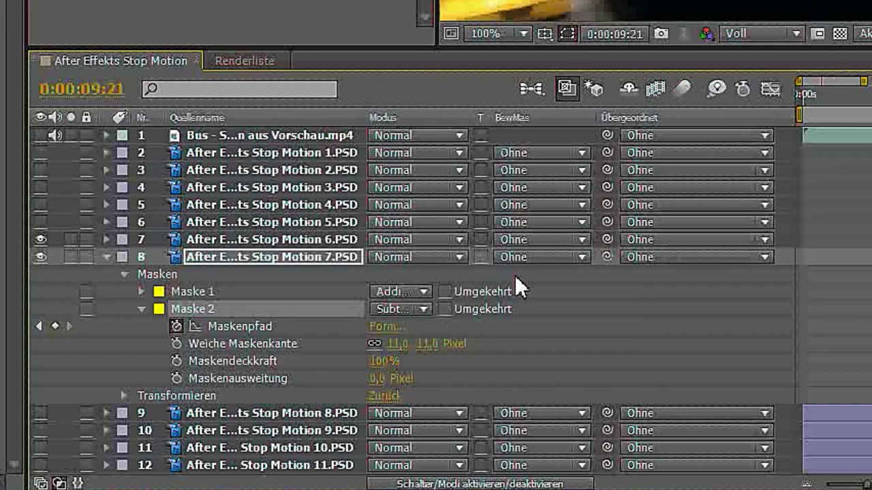
left_click(175, 361)
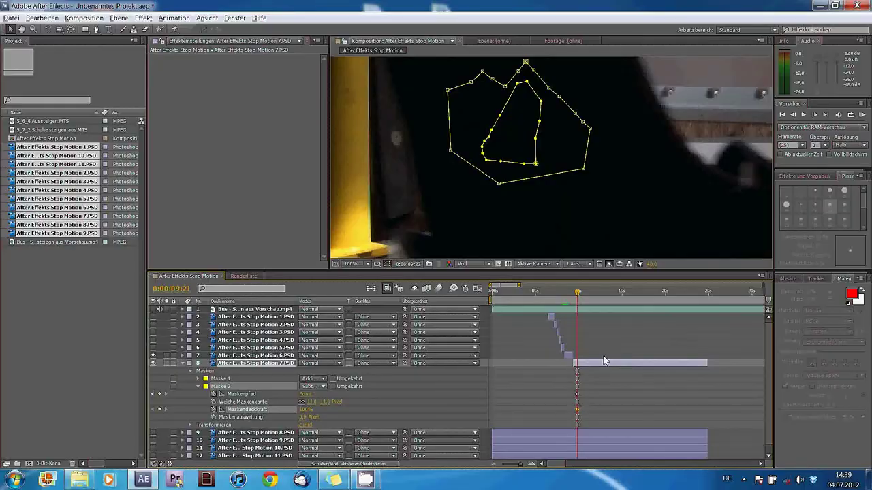
- Set the Maskendeckkraft of Maske 2 to 0% at 0:00:09:22 and compare it with the preceding frame
key("Page_Down")
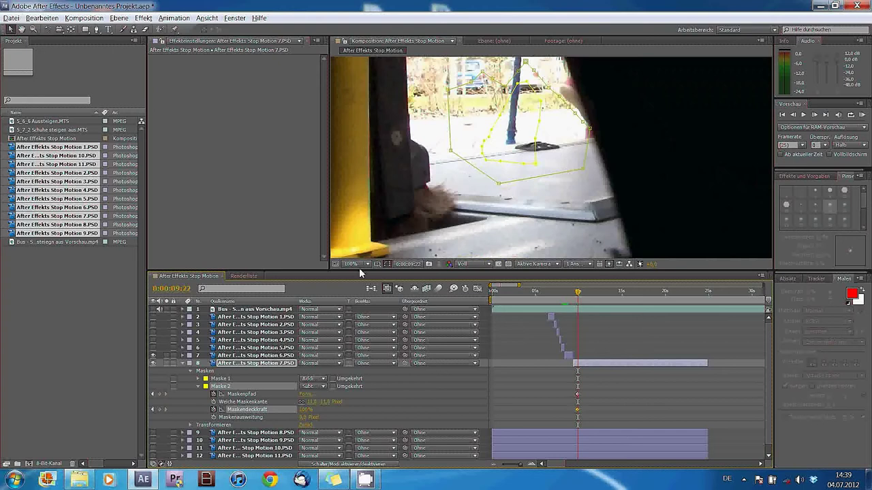
left_click(305, 409)
type("0")
key("Return")
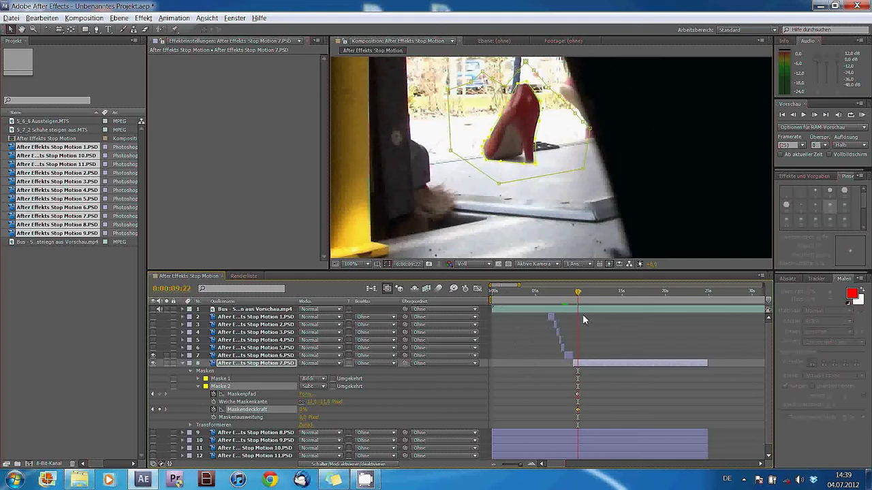
key("Page_Up")
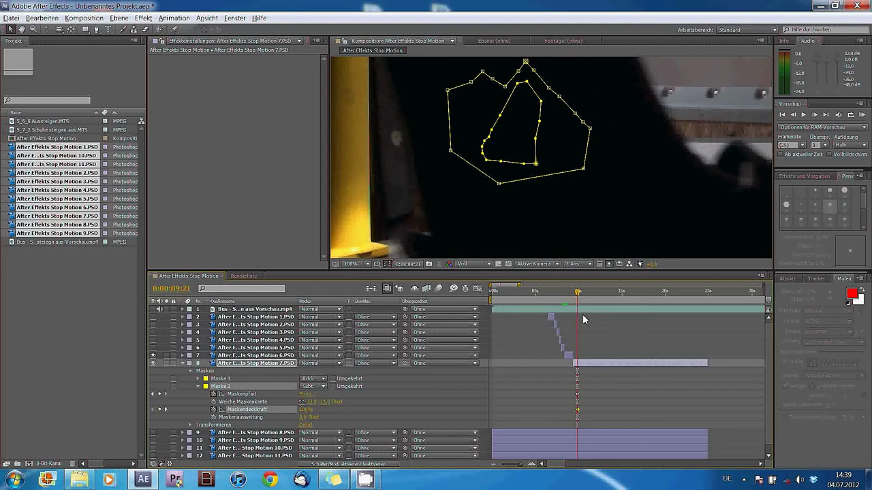
key("Page_Down")
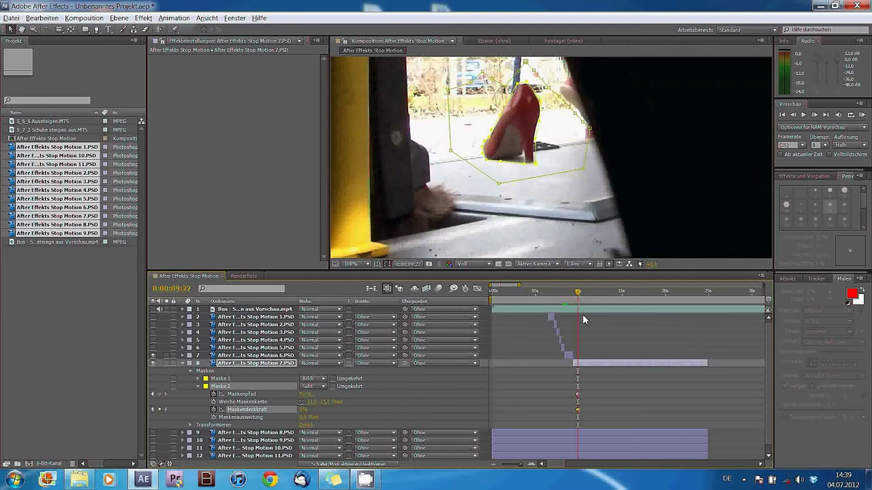
- Keyframe the Maskendeckkraft of Maske 2 at 0% on 0:00:09:19, just before the leg reaches the shoe
key("Page_Up")
key("Page_Up")
key("Page_Up")
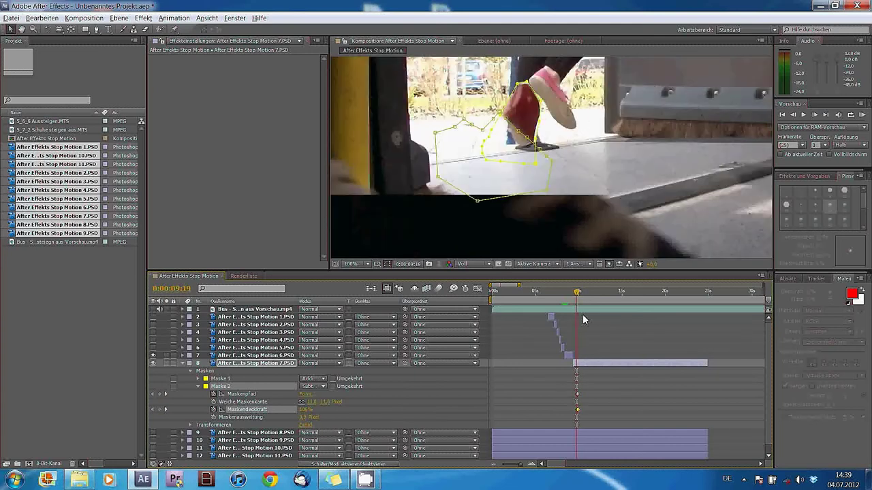
key("Page_Down")
key("Page_Up")
key("Page_Down")
key("Page_Up")
key("Page_Down")
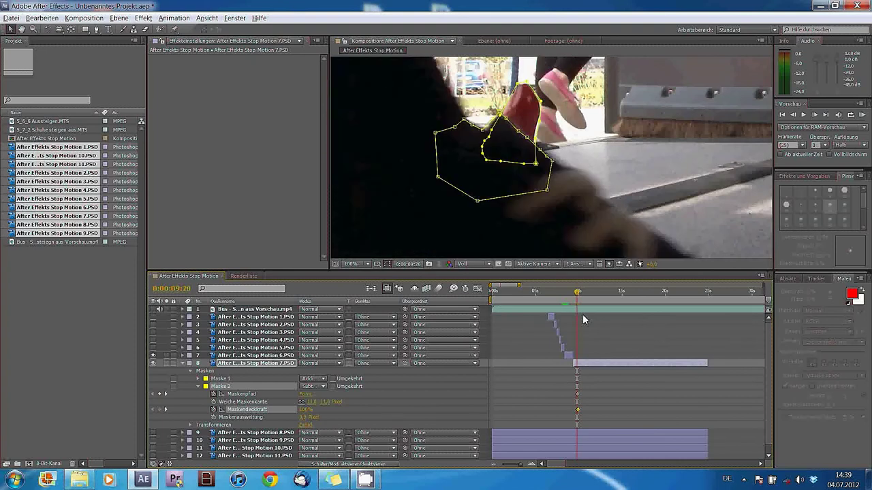
key("Page_Up")
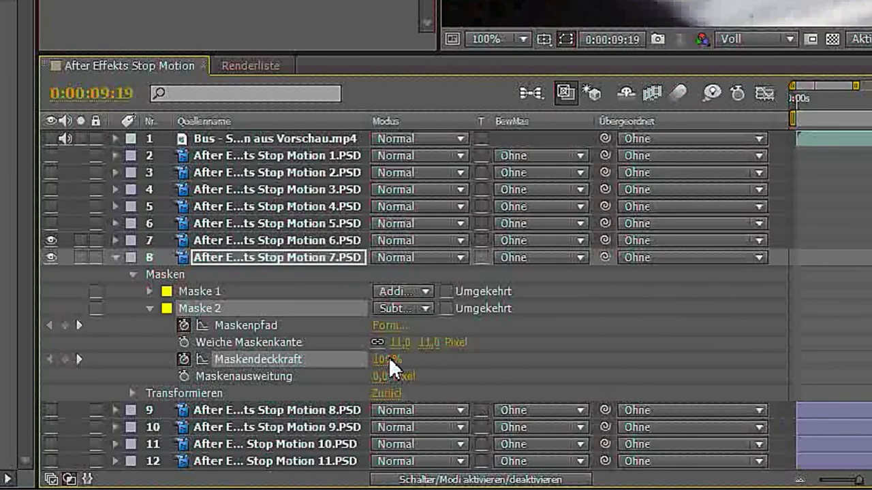
left_click(64, 360)
left_click(385, 359)
type("0")
key("Return")
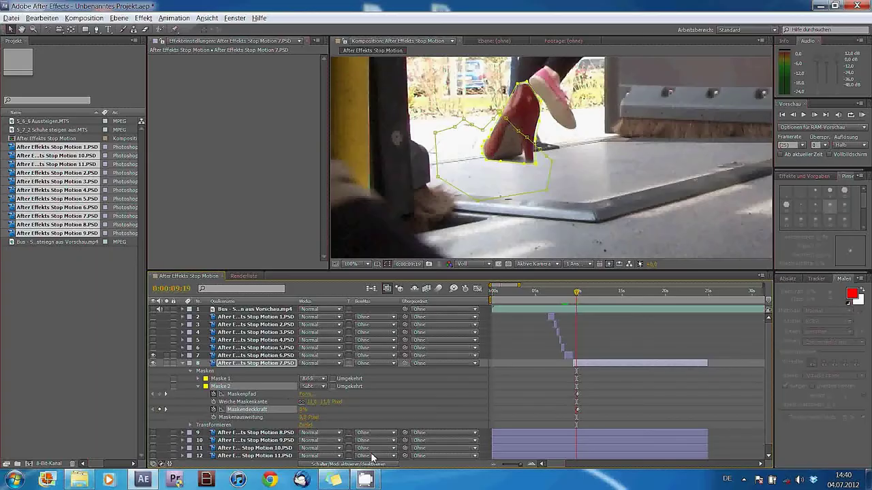
- Set the Maskendeckkraft of Maske 2 to 100% at 0:00:09:20
key("Page_Down")
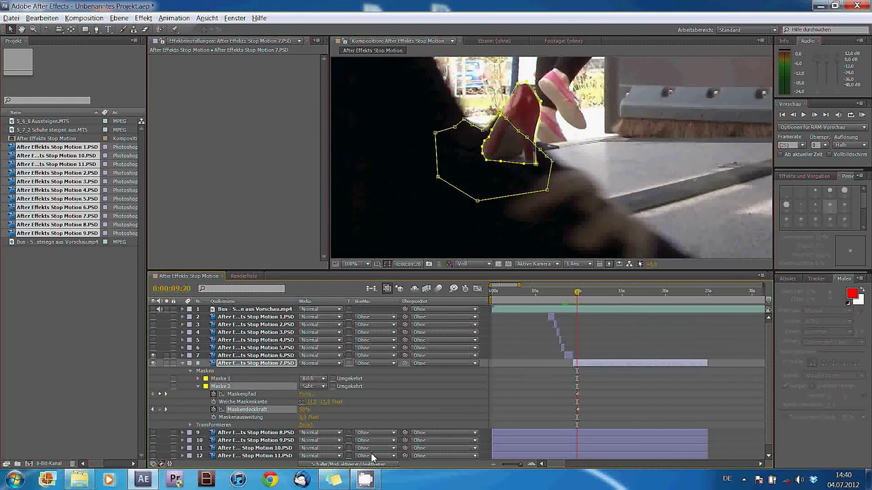
left_click(303, 410)
key("BackSpace")
type("100")
key("Return")
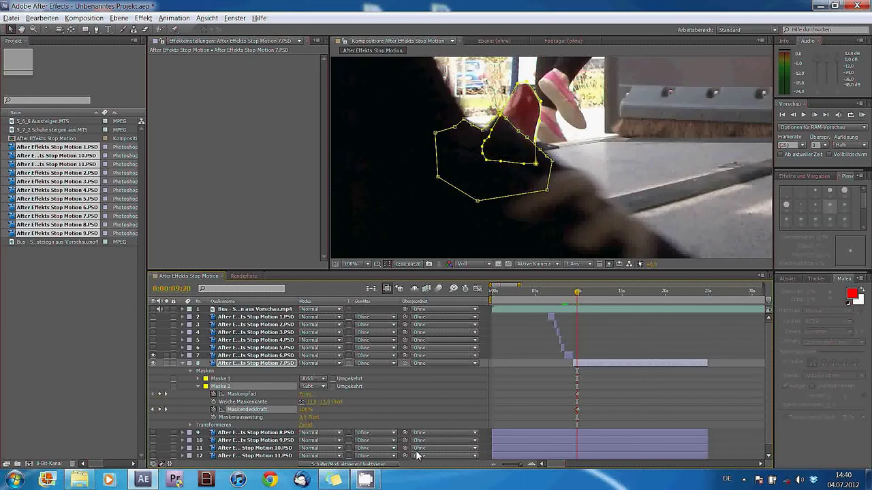
- Examine the Maske 2 opacity changes frame by frame around 0:00:09:19 to 0:00:09:21, also in the whole picture
key("Page_Down")
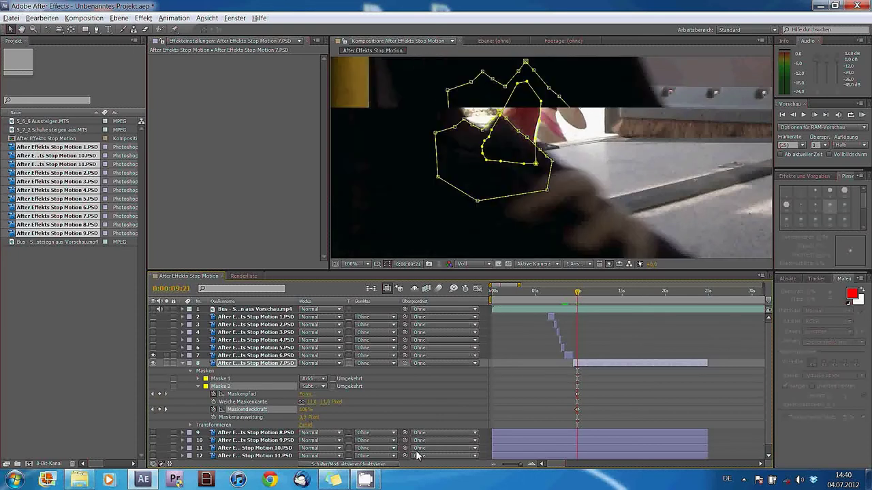
key("Page_Up")
key("Page_Down")
key("Page_Up")
key("Page_Up")
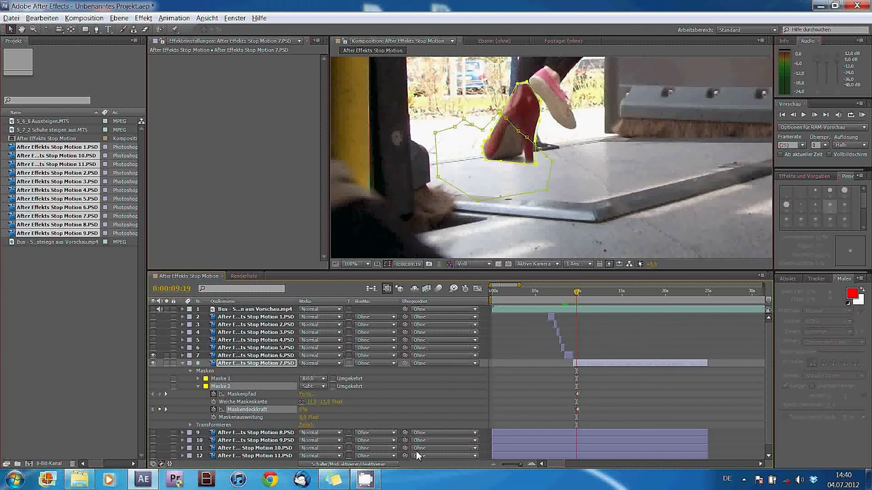
scroll(538, 174, "down", 4)
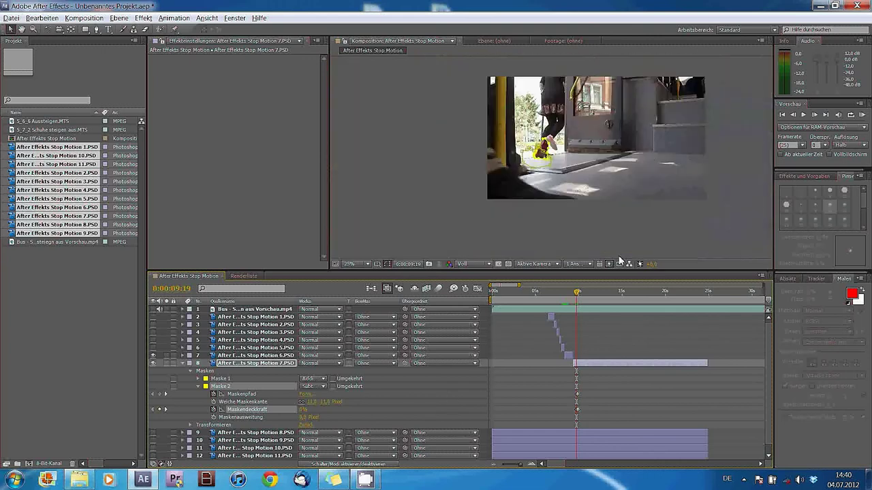
left_click(662, 397)
key("Page_Down")
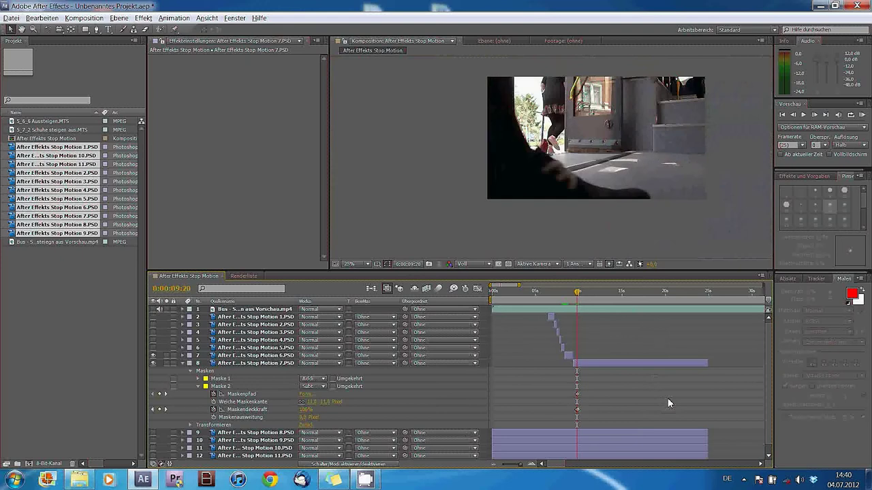
key("Page_Down")
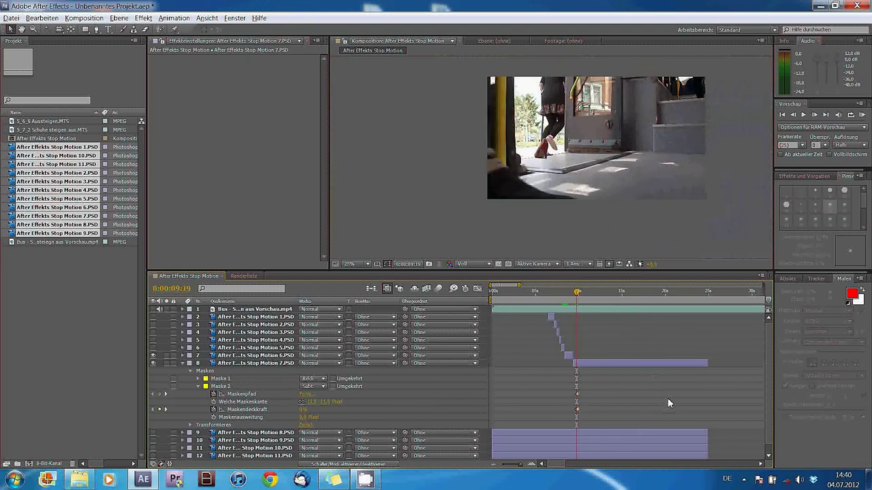
- Trim the end of the After Effekts Stop Motion 7.PSD layer to 0:00:10:06
key("Page_Down")
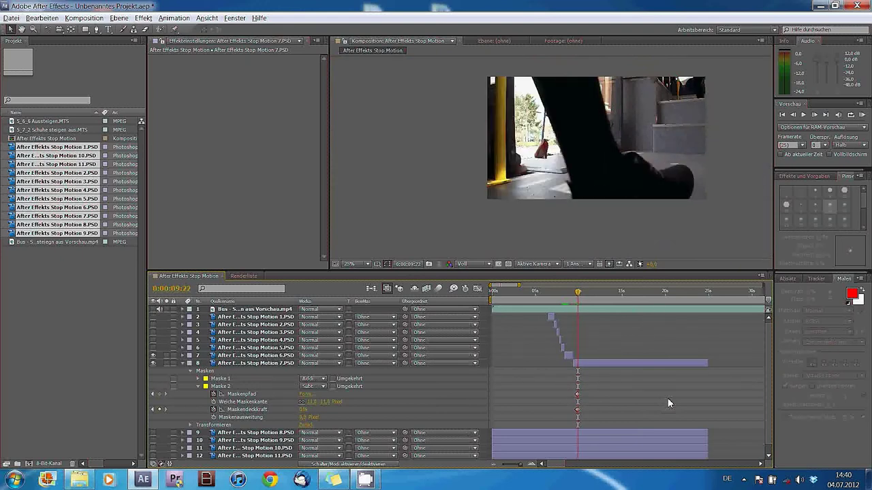
key("Page_Down")
key("Page_Down")
key("Page_Down")
key("Page_Down")
key("Page_Down")
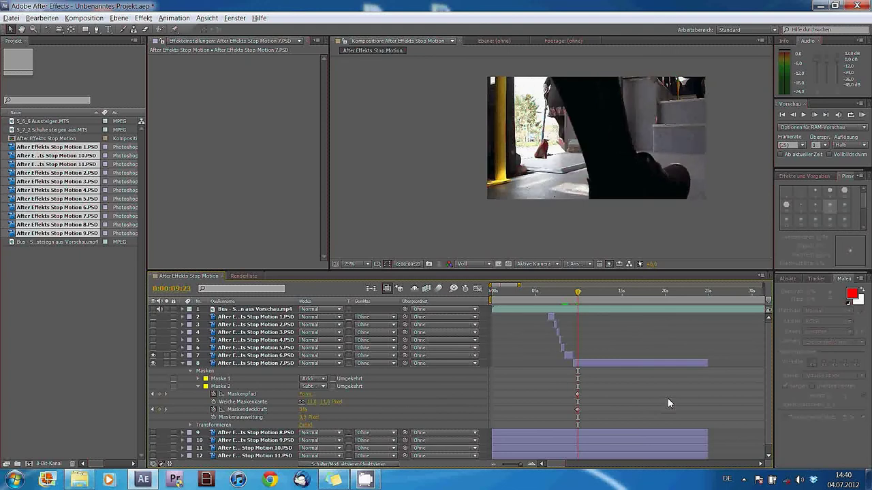
key("Page_Down")
key("Page_Down")
key("Page_Down")
key("Page_Down")
key("Page_Down")
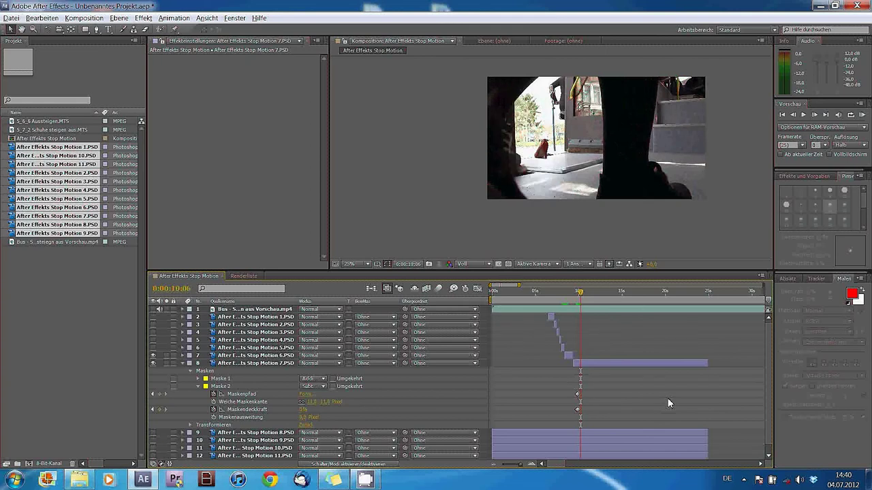
key("alt+bracketright")
- Review the shoe stills frame by frame around the trimmed end of Stop Motion 7.PSD and back to 0:00:08:23
key("Page_Down")
key("Page_Down")
key("Page_Down")
key("Page_Down")
key("Page_Down")
key("Page_Down")
key("Page_Down")
key("Page_Down")
key("Page_Down")
key("Page_Down")
key("Page_Down")
key("Page_Down")
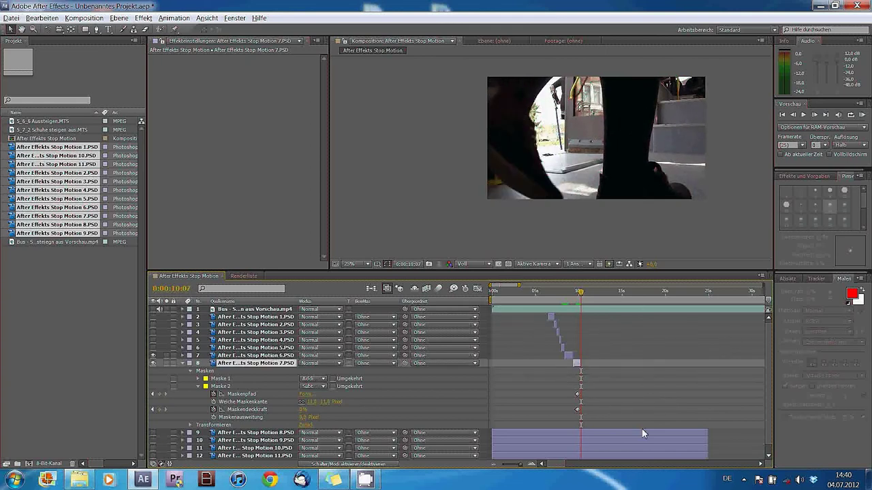
key("Page_Up")
key("Page_Up")
key("Page_Up")
key("Page_Up")
key("Page_Up")
key("Page_Up")
key("Page_Up")
key("Page_Up")
key("Page_Up")
key("Page_Up")
key("Page_Up")
key("Page_Up")
key("Page_Up")
key("Page_Up")
key("Page_Up")
key("Page_Up")
key("Page_Up")
key("Page_Up")
key("Page_Up")
key("Page_Up")
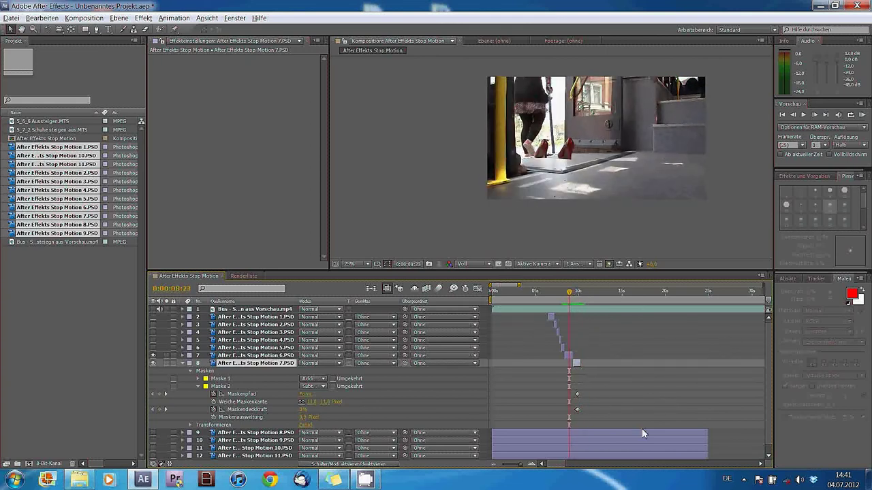
- Show the Stop Motion 1 to 5 layers again, fit the composition in the viewer and play a RAM preview
left_click(182, 356)
left_click(359, 264)
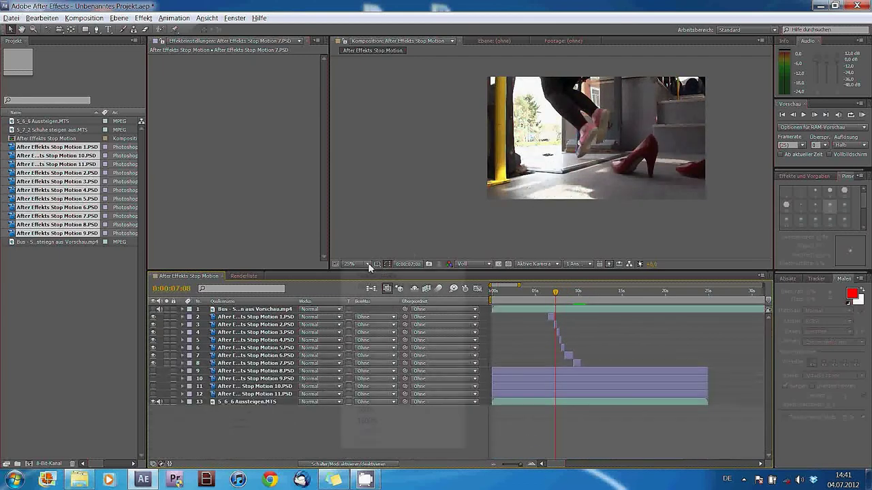
left_click(368, 271)
left_click(547, 291)
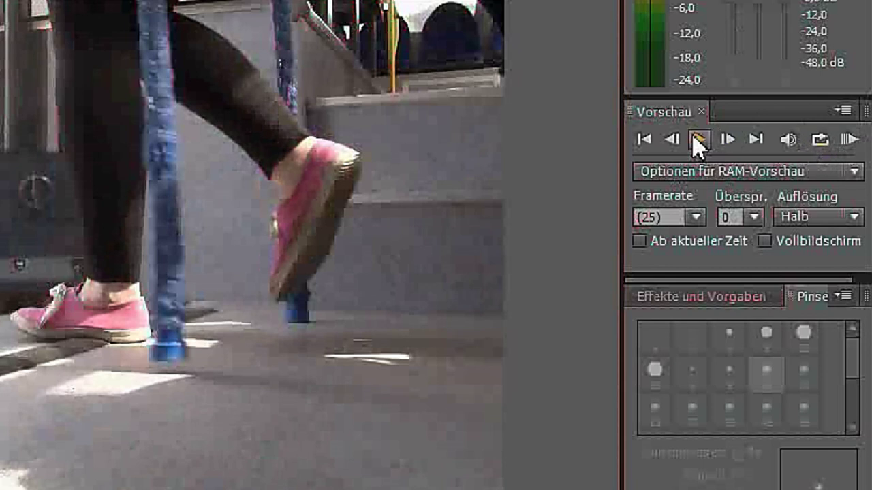
left_click(851, 143)
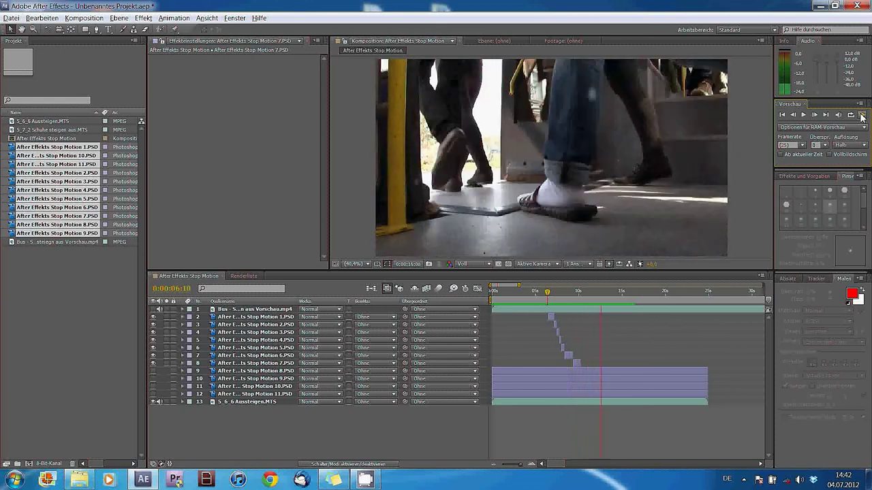
left_click(862, 117)
- Delete the unused layers After Effekts Stop Motion 8.PSD to 11.PSD from the composition
left_click_drag(547, 292, 596, 299)
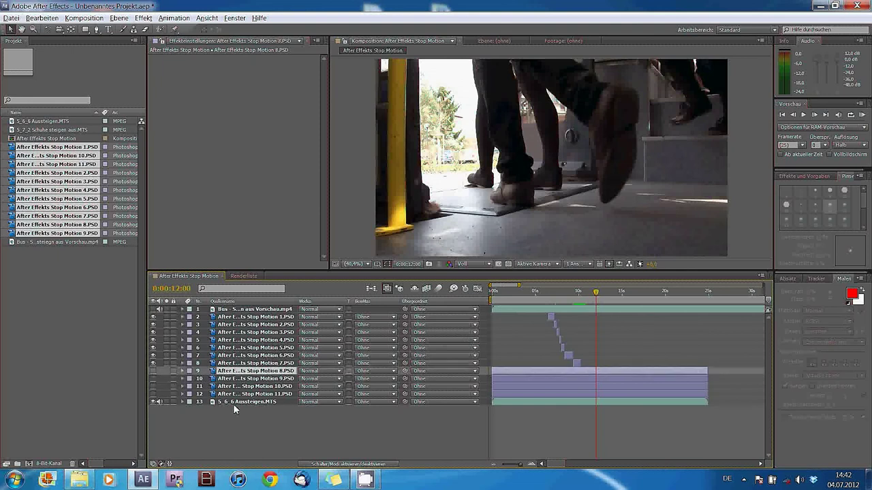
left_click(240, 394)
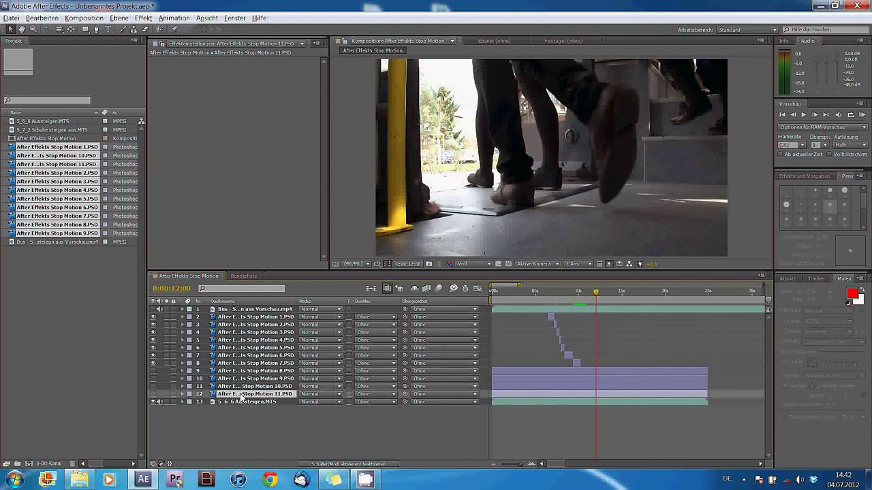
left_click(257, 374, "shift")
key("Delete")
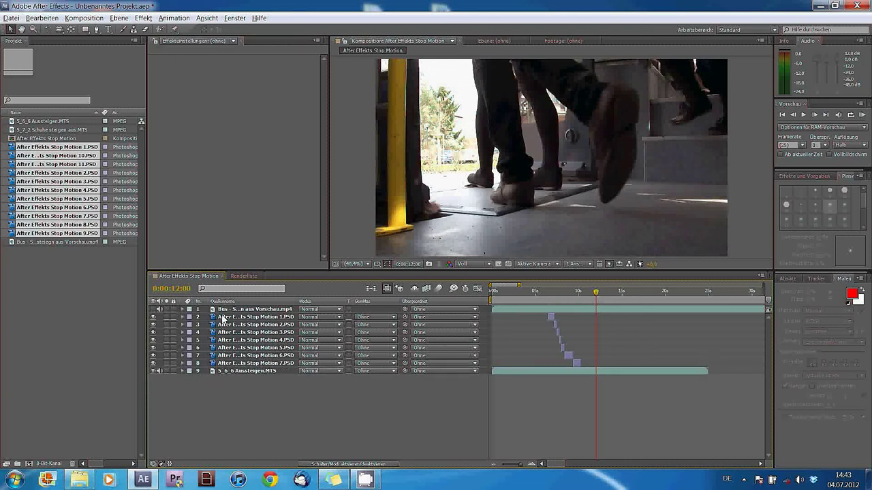
- Add the composition to the render queue and set the output file to After Effekts Stop Motion.avi
left_click(85, 18)
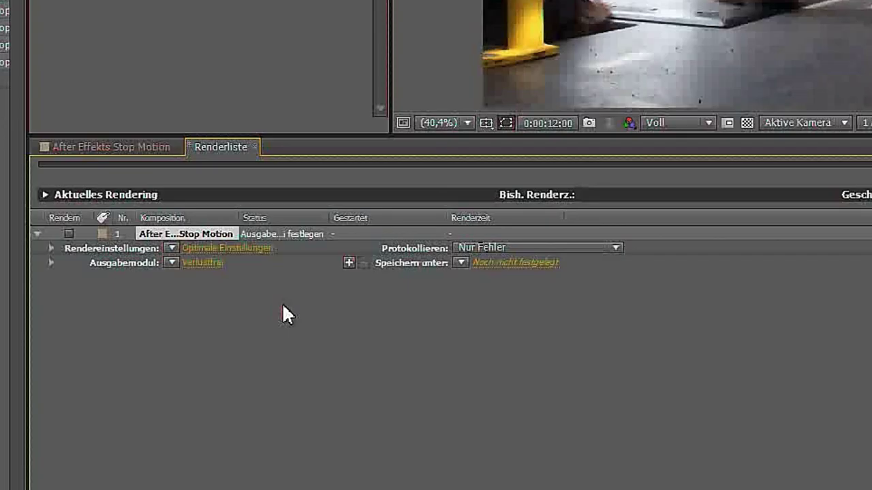
left_click(521, 265)
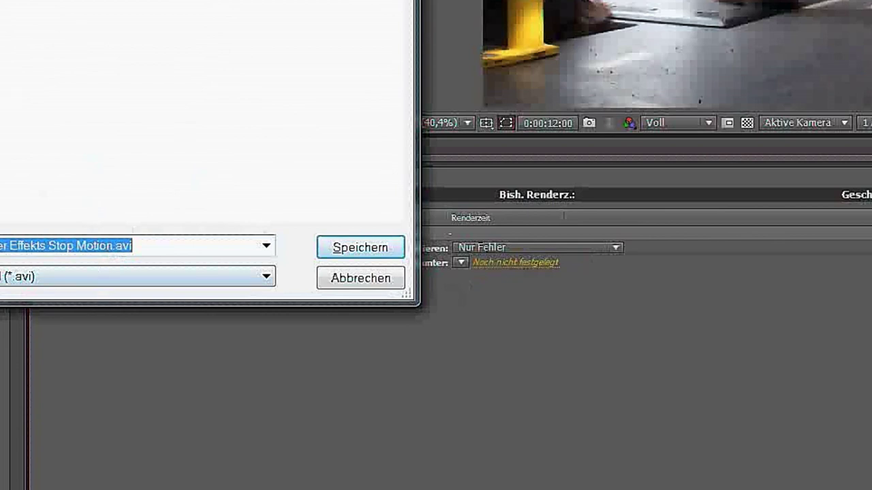
left_click(338, 250)
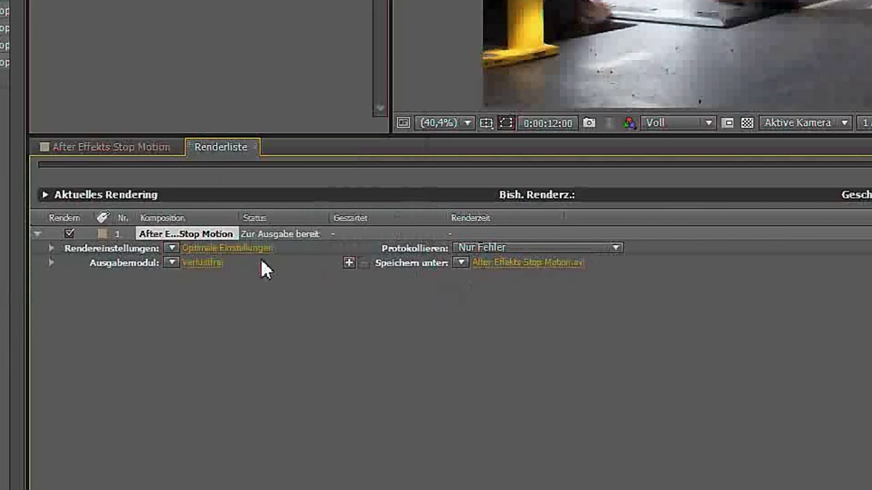
- Change the output module's format to H.264 and start rendering the composition
left_click(199, 263)
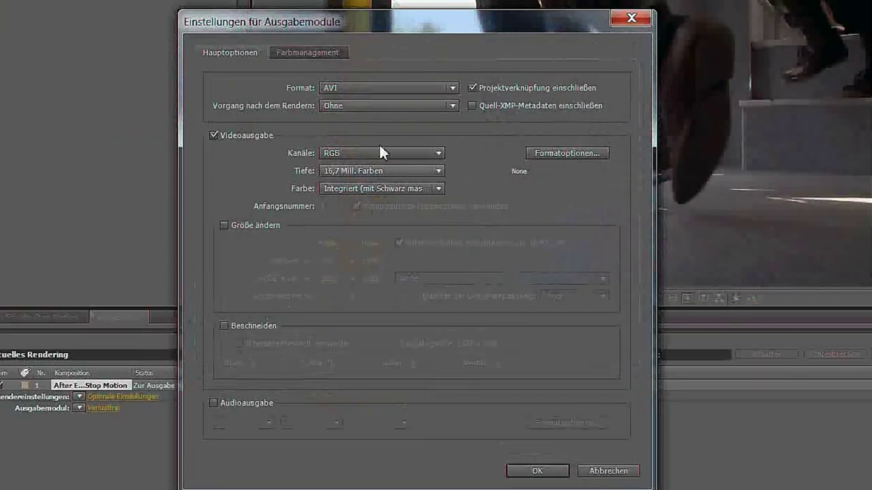
left_click(452, 87)
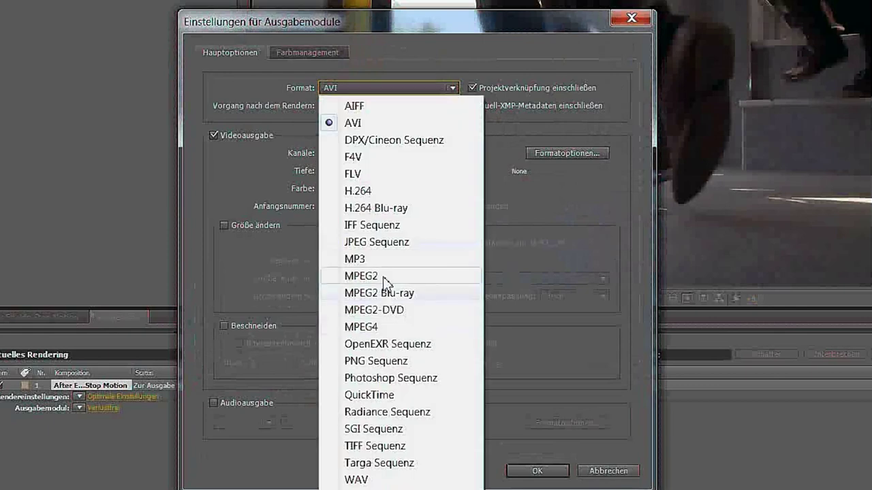
left_click(370, 191)
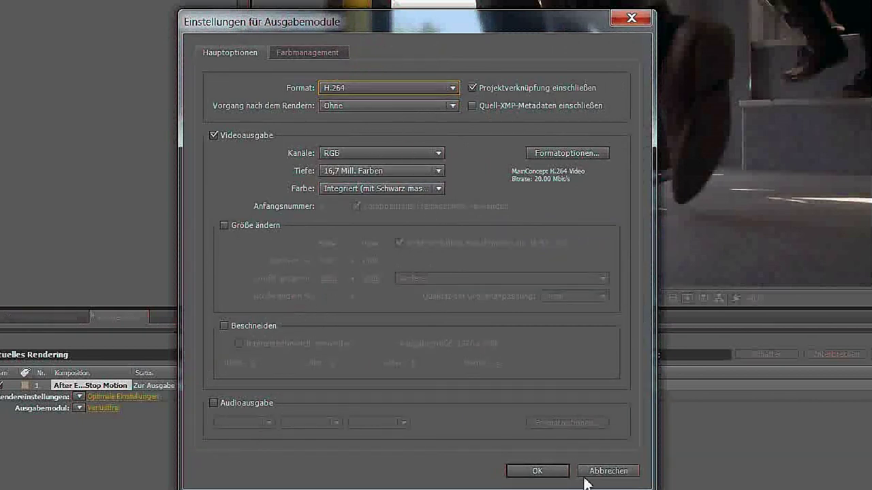
left_click(545, 470)
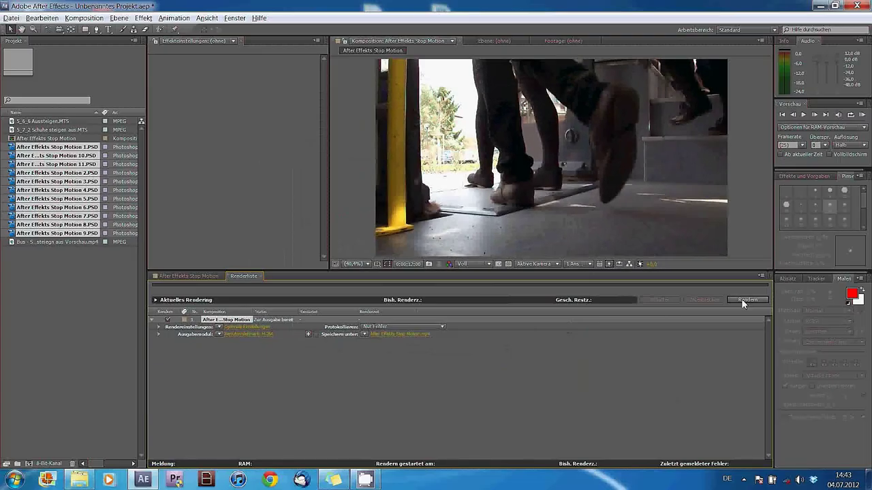
left_click(746, 299)
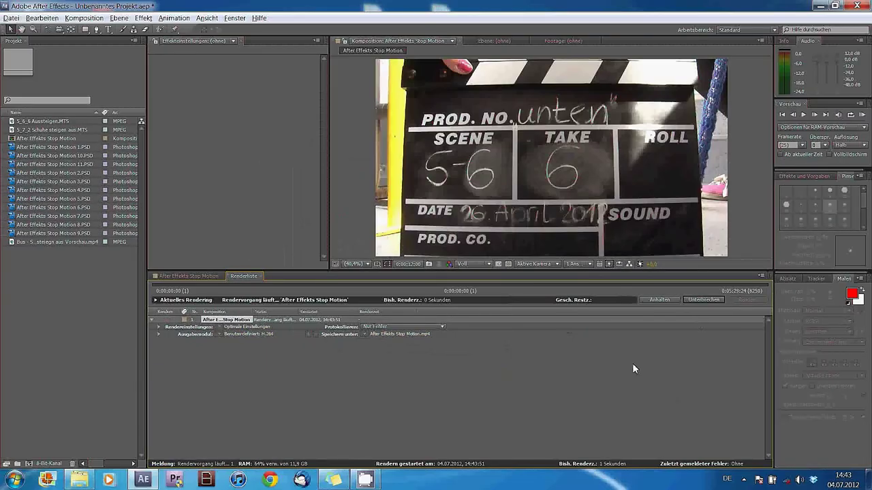